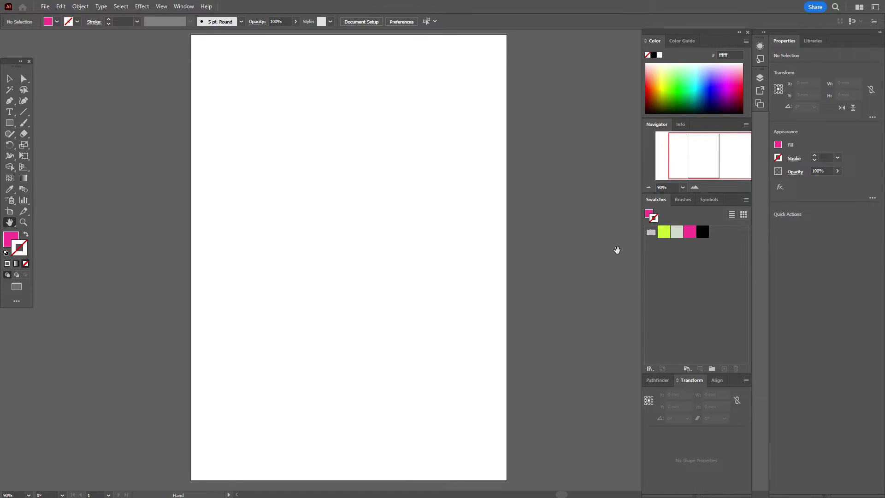
Type 'A B C' at 100 pt in a new text area on the page.
left_click(9, 112)
left_click_drag(207, 141, 507, 318)
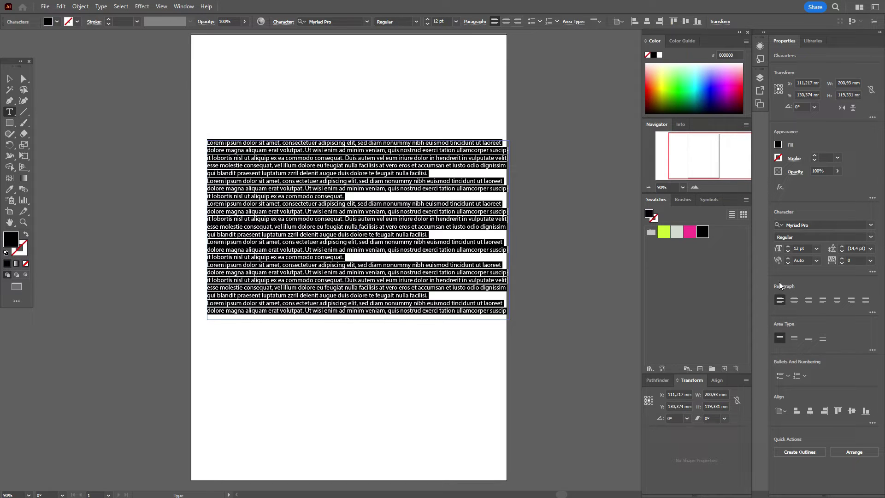
double_click(795, 248)
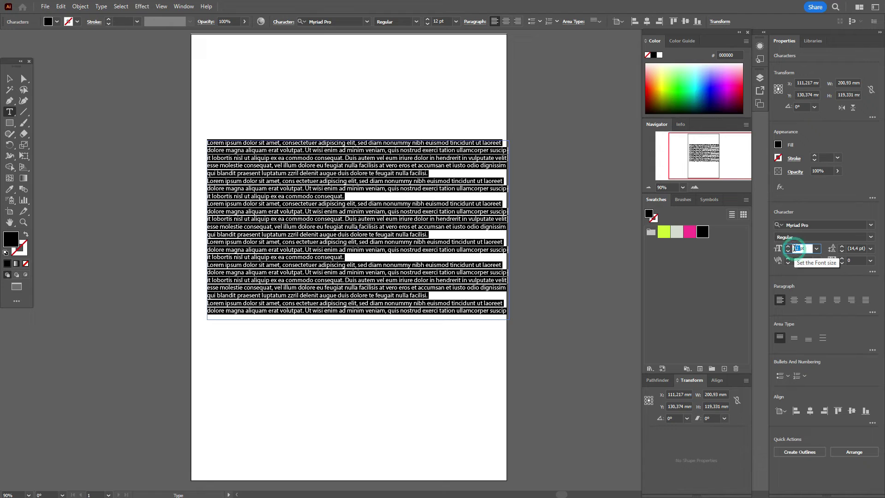
type("100")
key("Return")
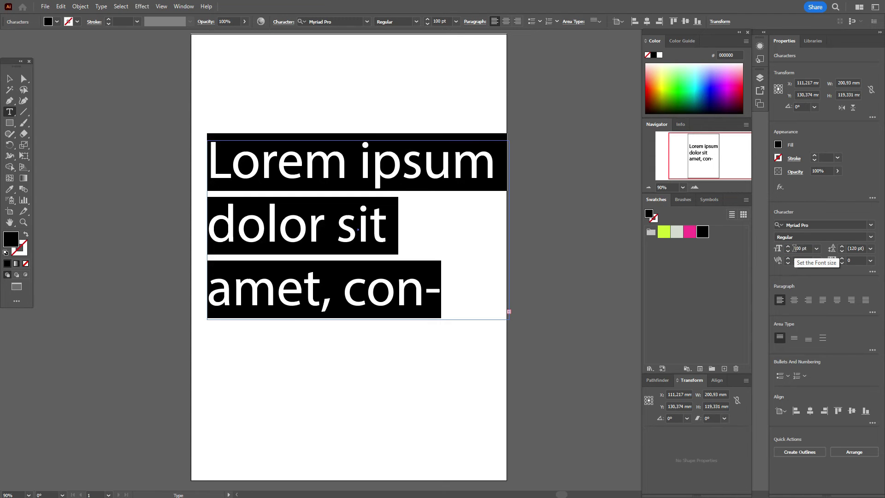
type("A ")
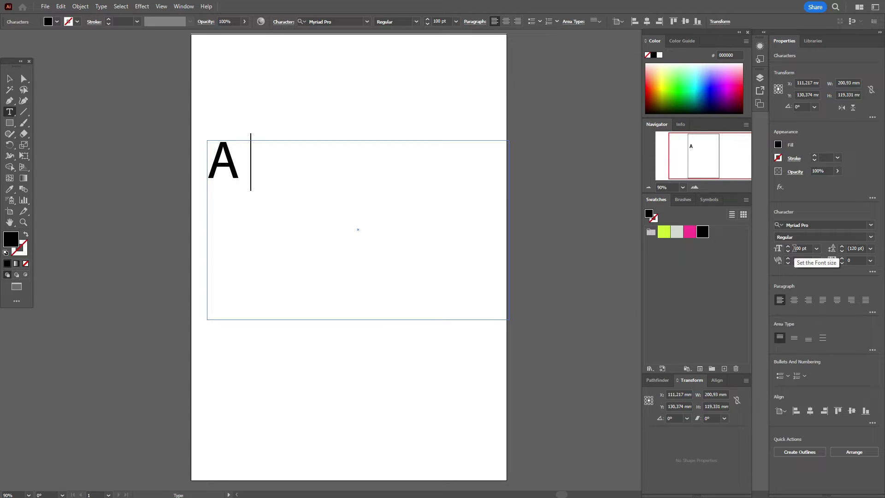
type("V")
key("BackSpace")
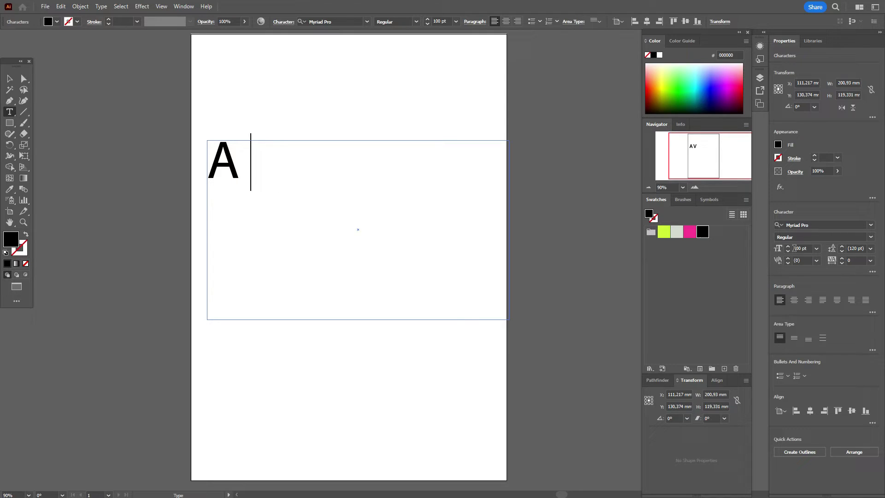
type("B C")
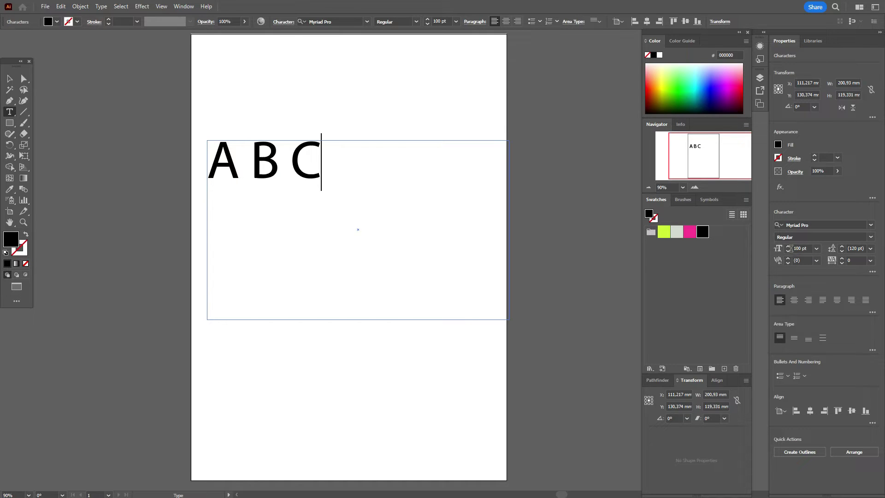
Set the ABC text's font to Almaq.
left_click(9, 79)
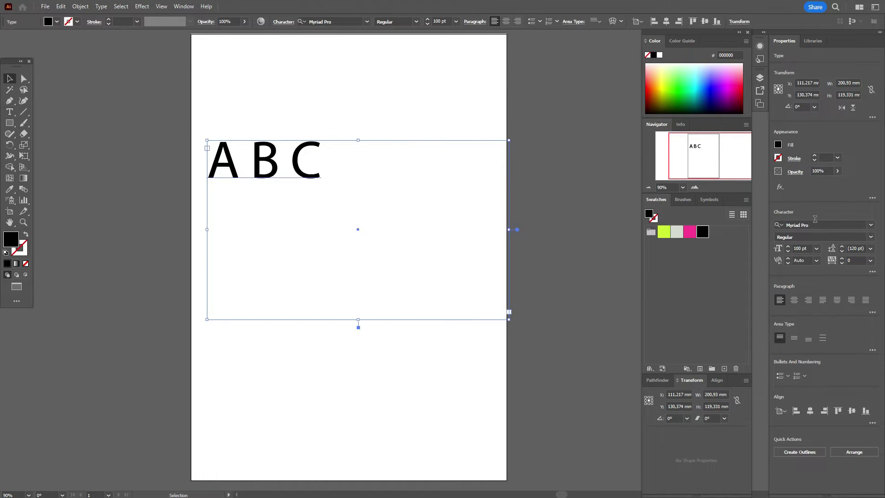
left_click(871, 225)
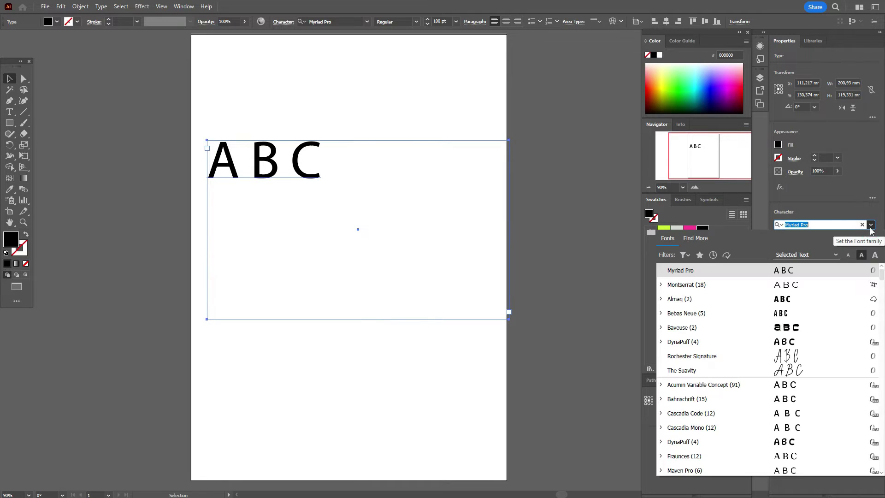
left_click(823, 301)
Convert the text to outlines, enlarge it across the page, move it down and ungroup the letters.
right_click(316, 166)
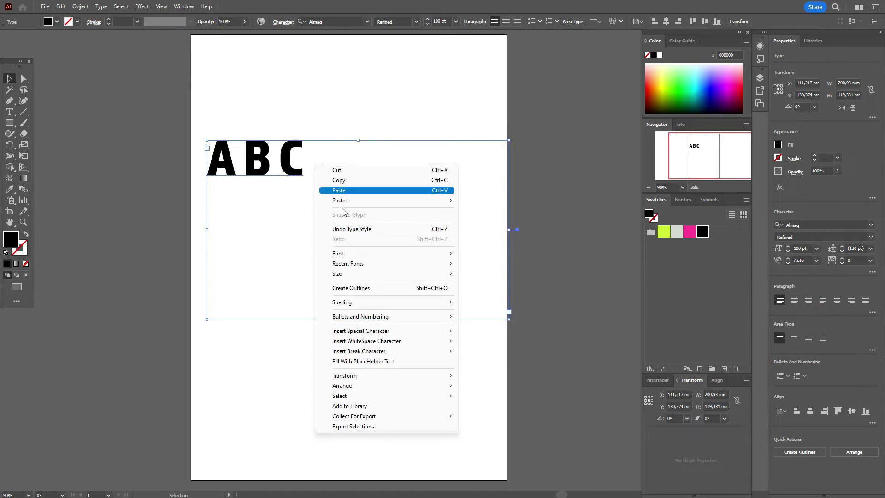
left_click(363, 289)
left_click_drag(304, 159, 470, 210)
left_click_drag(453, 188, 460, 250)
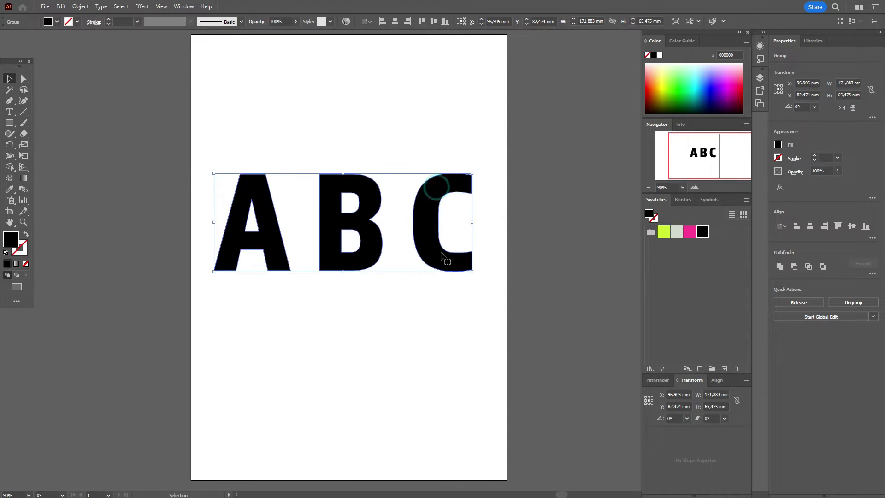
right_click(459, 251)
left_click(513, 370)
left_click(543, 328)
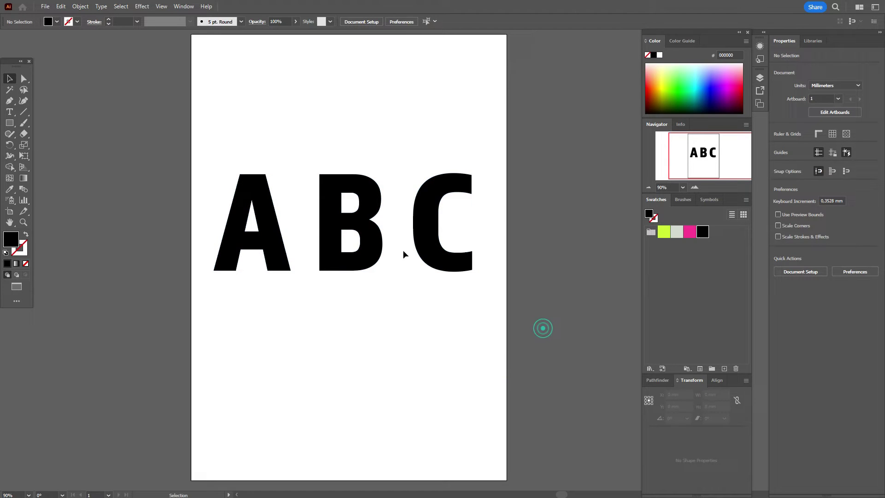
Drop copies of the letters A, B and C just below the originals.
left_click(374, 235)
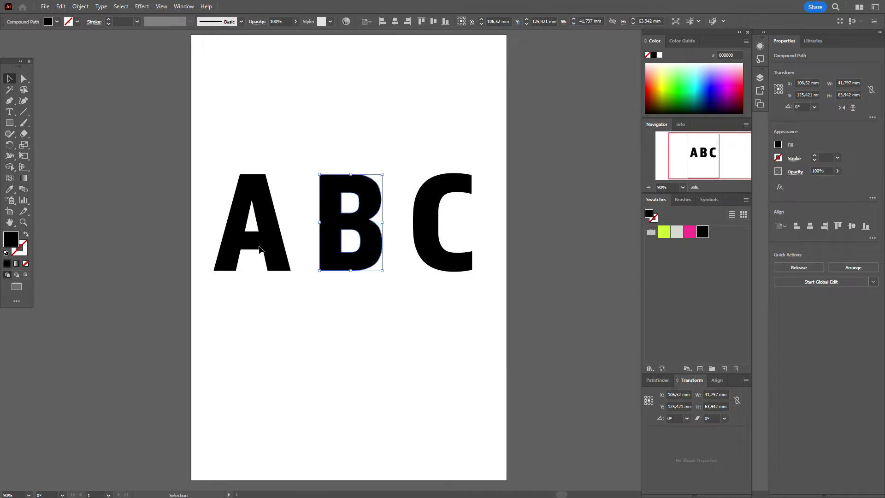
left_click(260, 247)
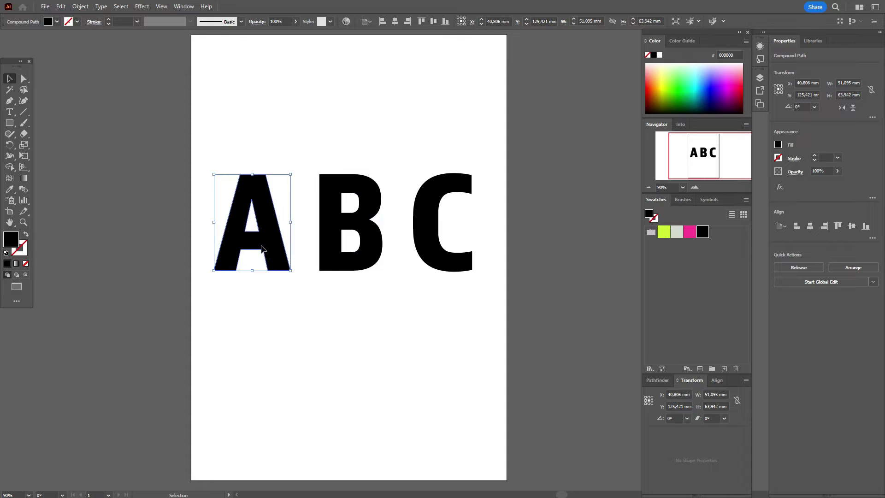
left_click_drag(261, 249, 299, 355)
left_click_drag(366, 260, 391, 361)
left_click_drag(446, 256, 470, 361)
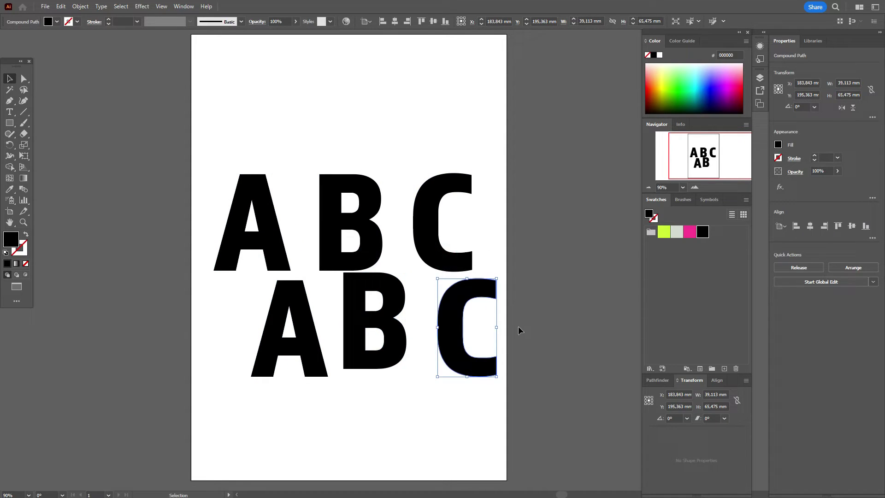
left_click(519, 330)
Shrink the three copies to under half size and tuck each under its big letter.
left_click(301, 356)
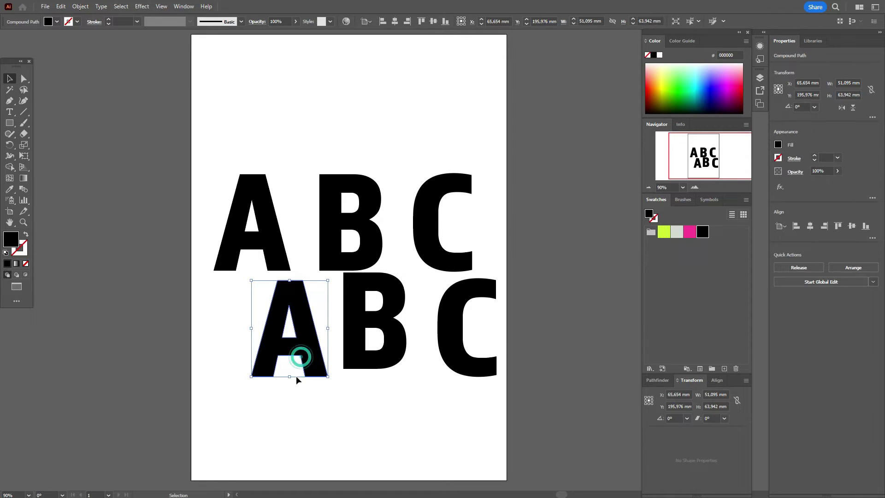
left_click_drag(312, 397, 530, 360)
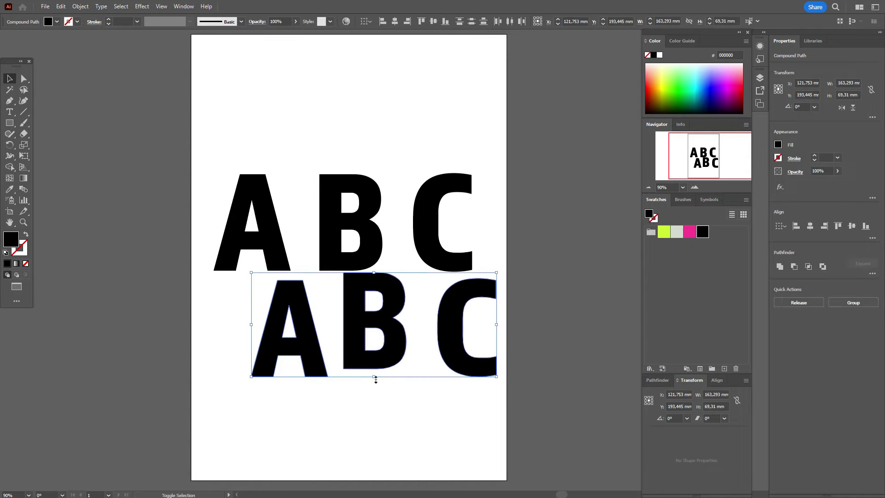
left_click_drag(376, 379, 298, 283)
left_click(499, 326)
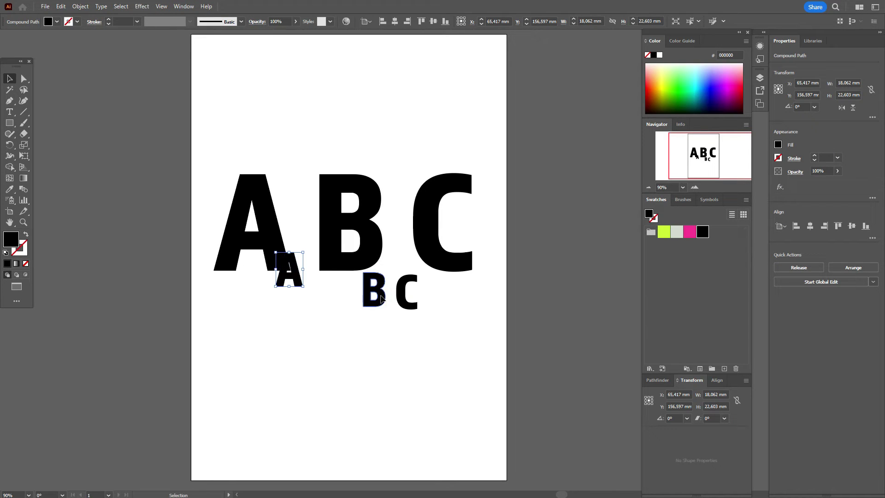
left_click_drag(382, 299, 330, 280)
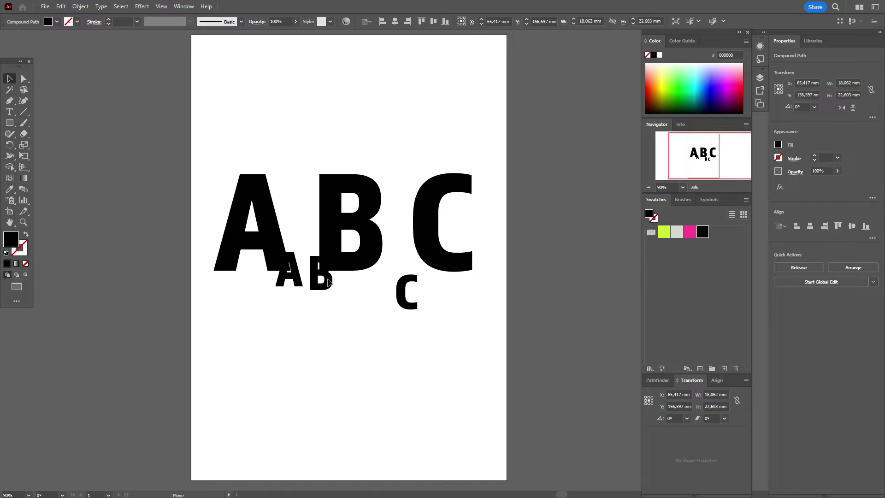
left_click_drag(406, 304, 425, 275)
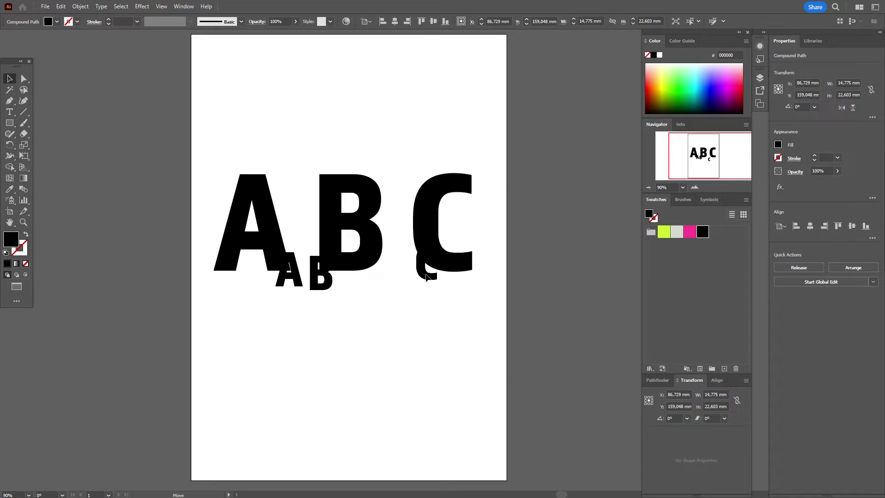
left_click_drag(426, 276, 419, 274)
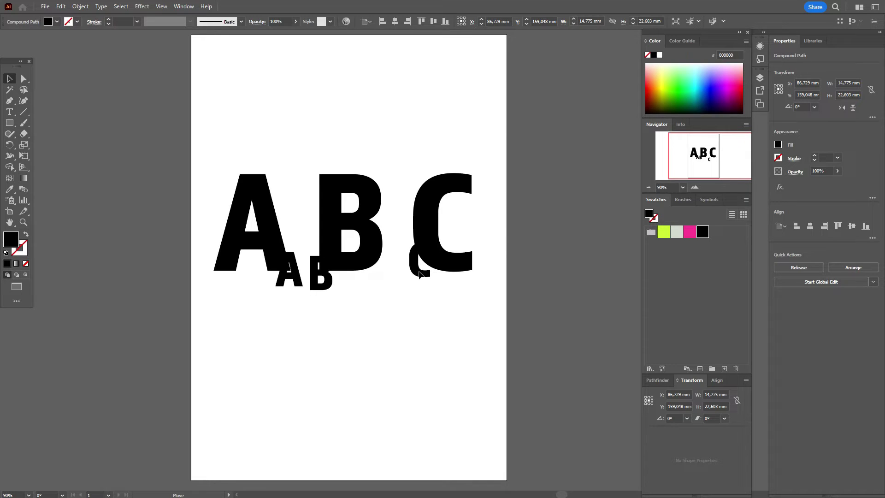
left_click(416, 313)
Swap fill and stroke so all letters become unfilled black outlines.
left_click_drag(235, 138, 529, 357)
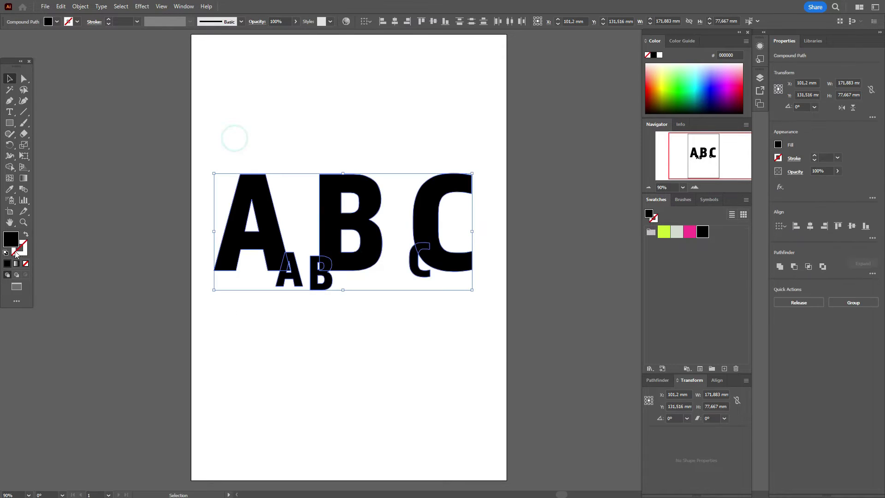
left_click(26, 235)
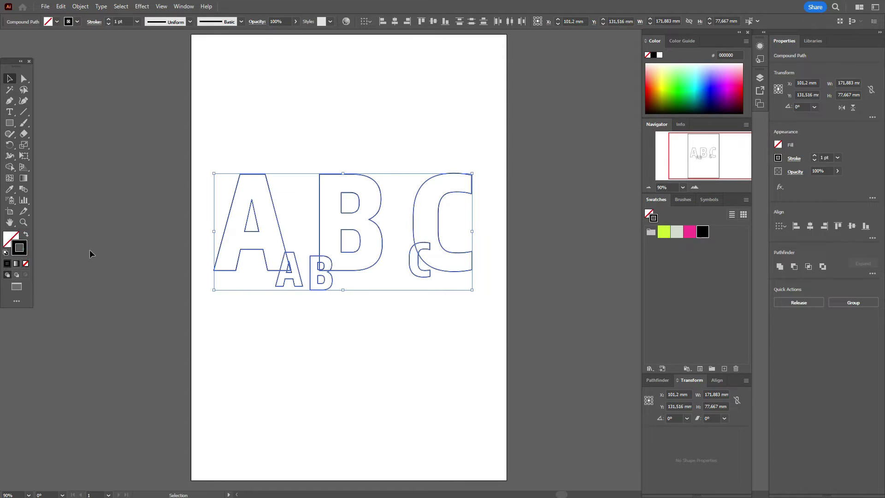
left_click(114, 250)
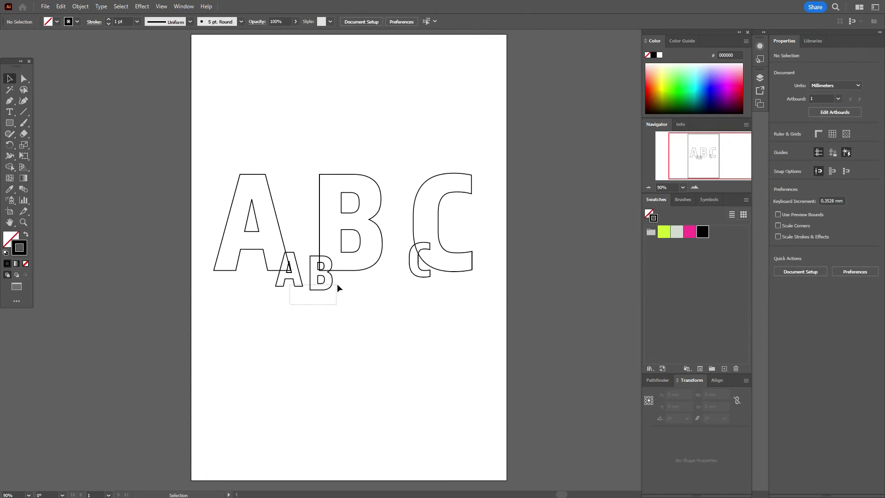
Set the small A, B and C copies' stroke to None, then select the big and small A.
left_click(337, 286)
left_click_drag(388, 285, 428, 279)
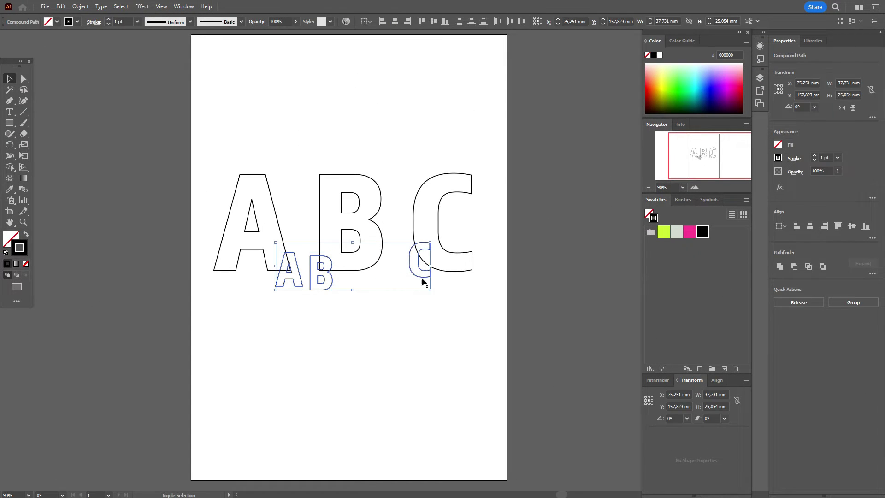
left_click(26, 264)
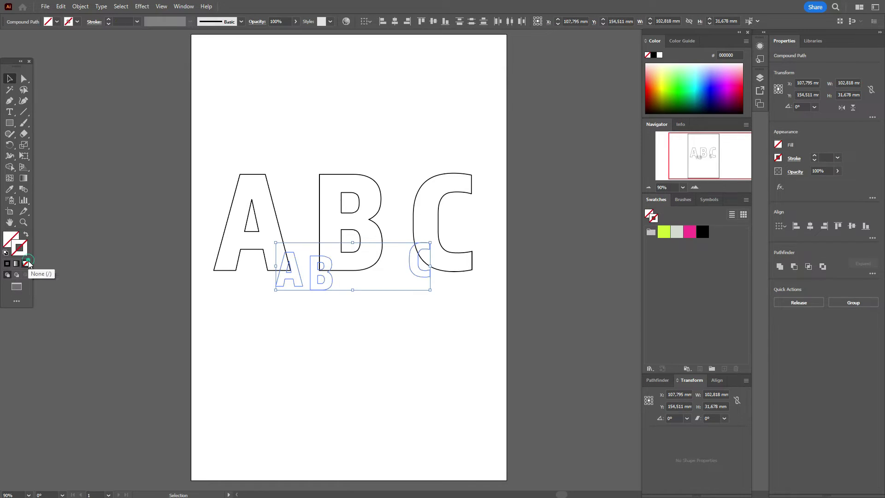
left_click(132, 282)
left_click_drag(223, 152, 297, 300)
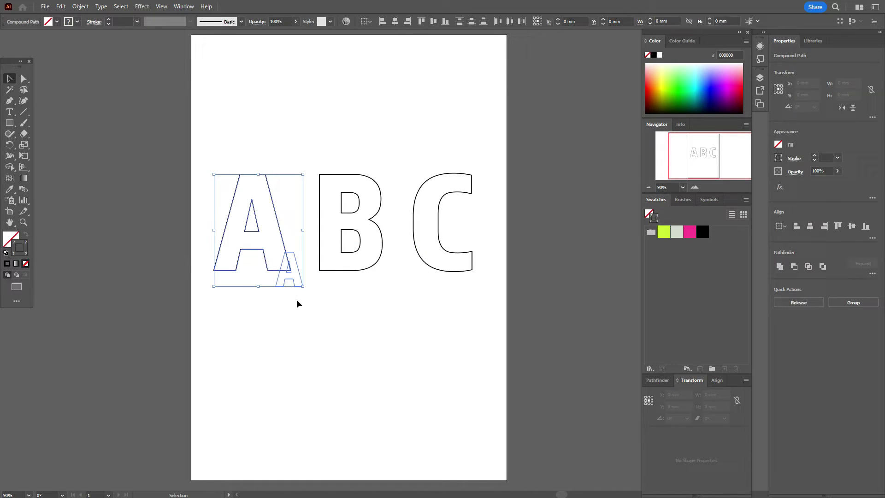
Blend the big A into the small A with 50 specified steps and move it up.
left_click(23, 189)
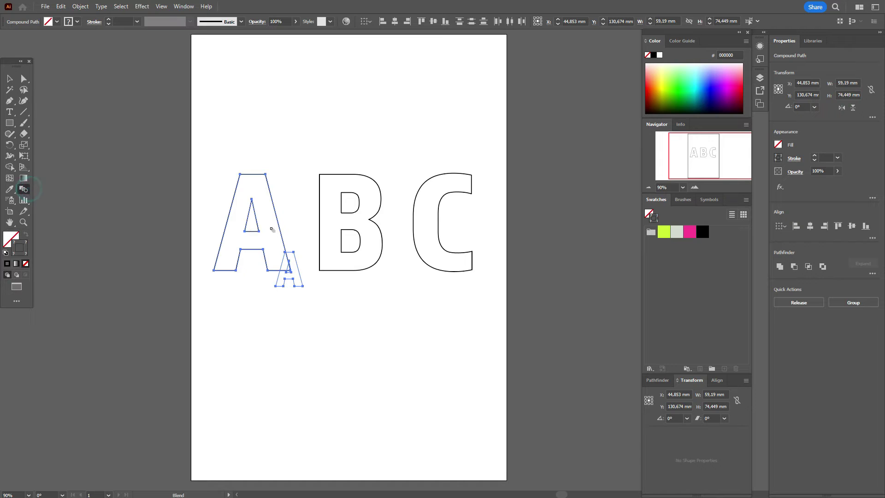
left_click(280, 230)
left_click(294, 254)
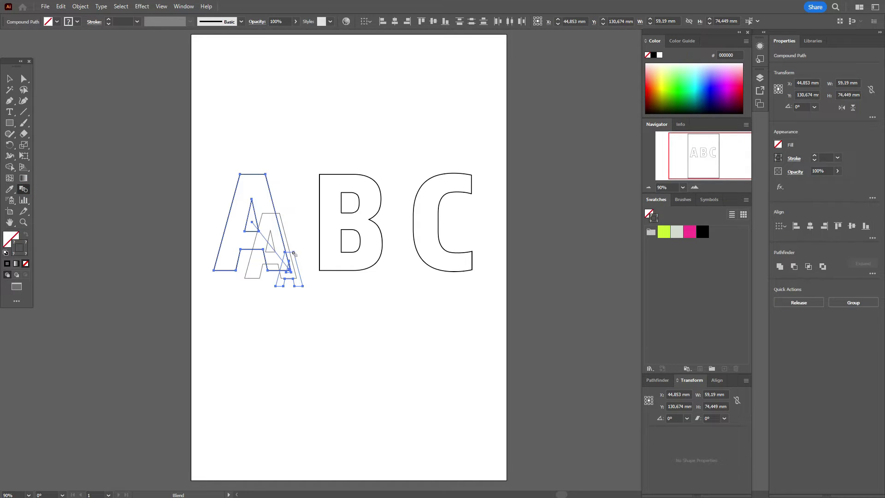
double_click(30, 193)
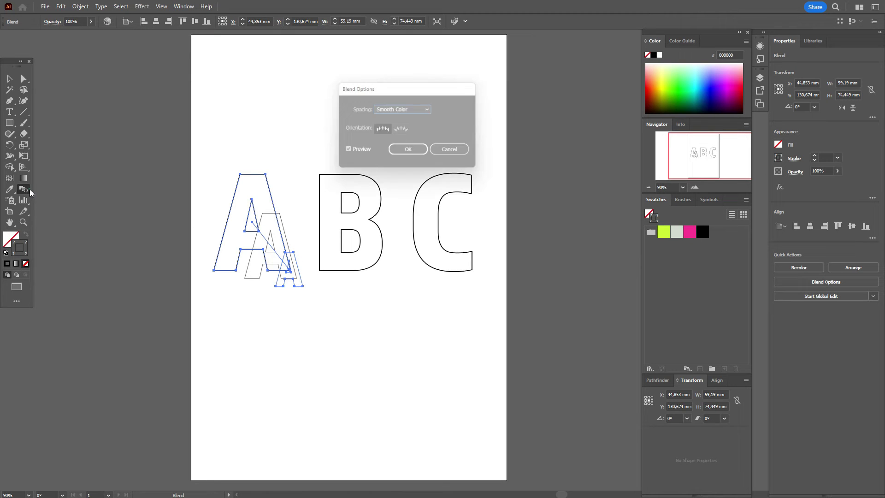
left_click(426, 108)
left_click(402, 129)
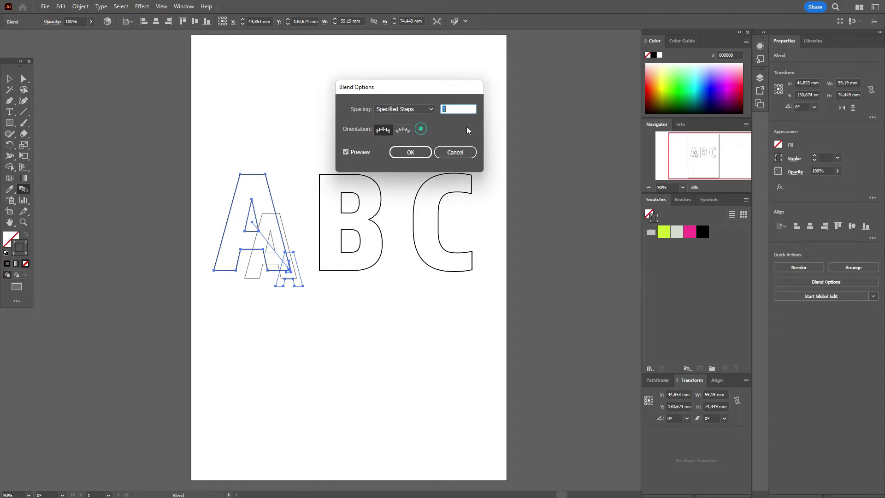
left_click(410, 152)
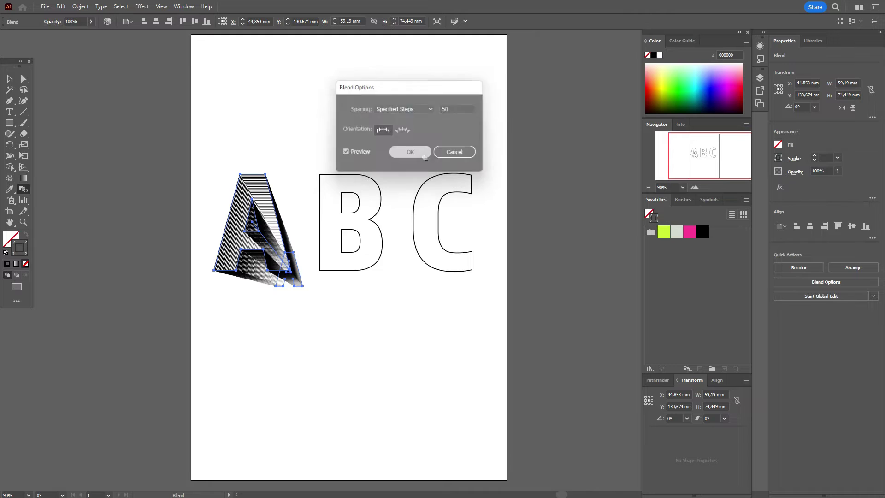
left_click(9, 80)
left_click(90, 106)
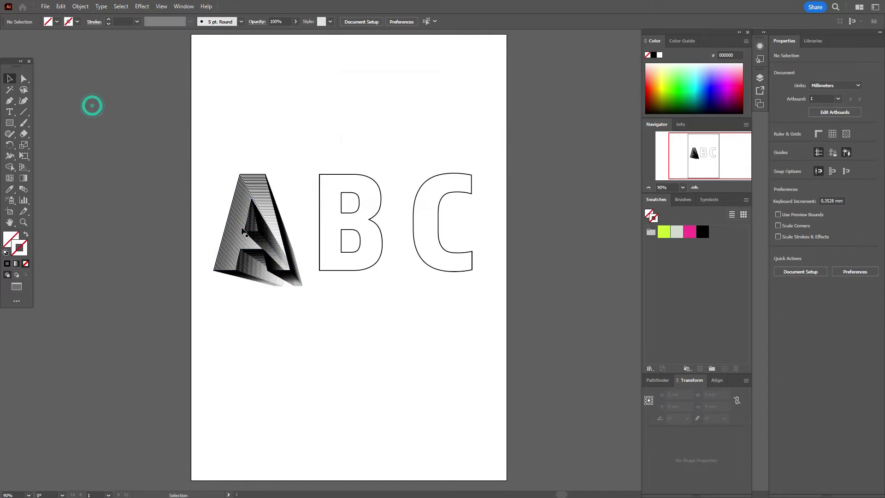
left_click_drag(277, 254, 390, 316)
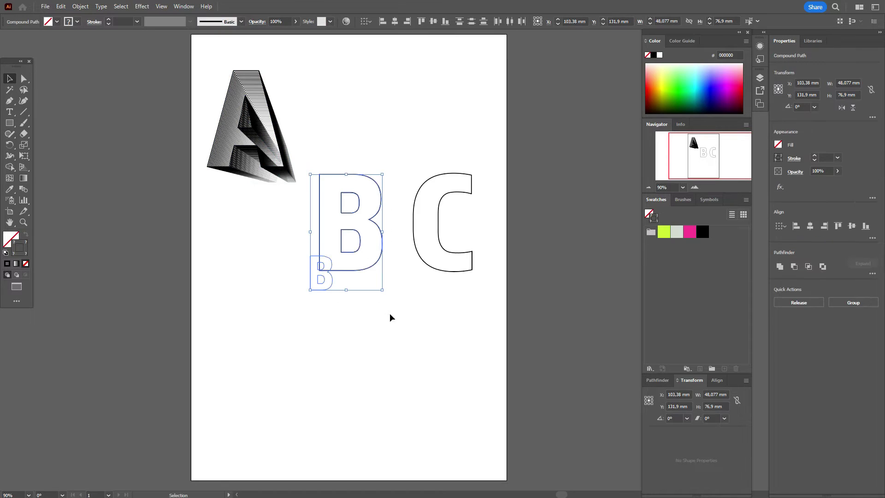
Blend the large B into the small b with 50 specified steps.
left_click(24, 189)
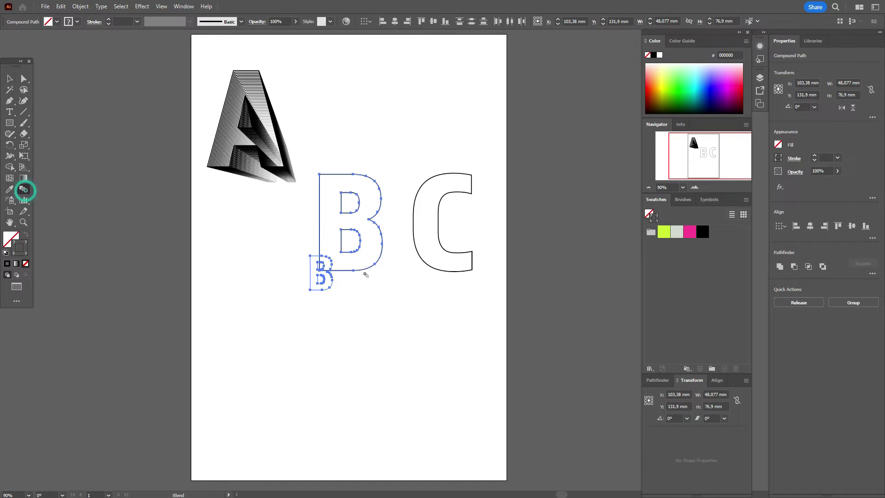
left_click(354, 272)
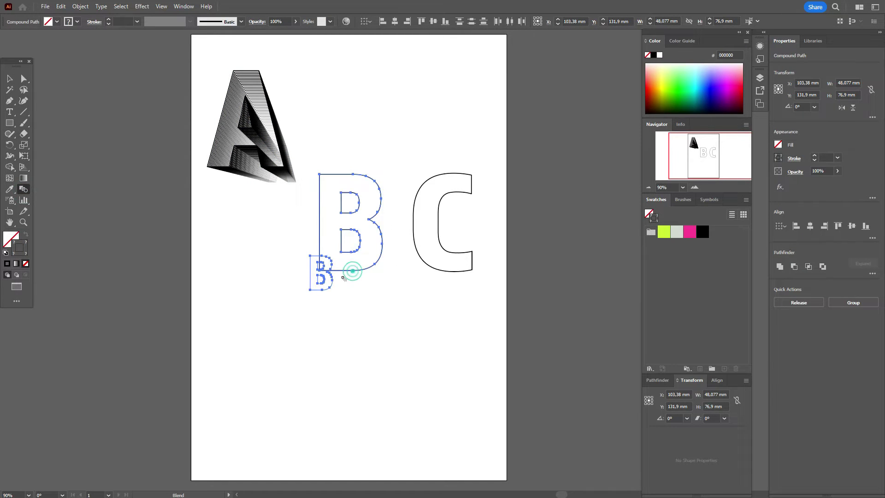
left_click(334, 280)
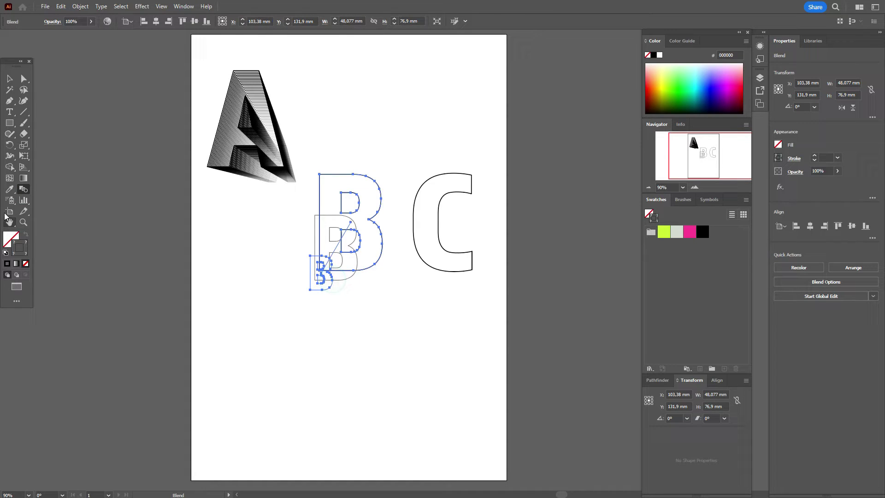
double_click(21, 191)
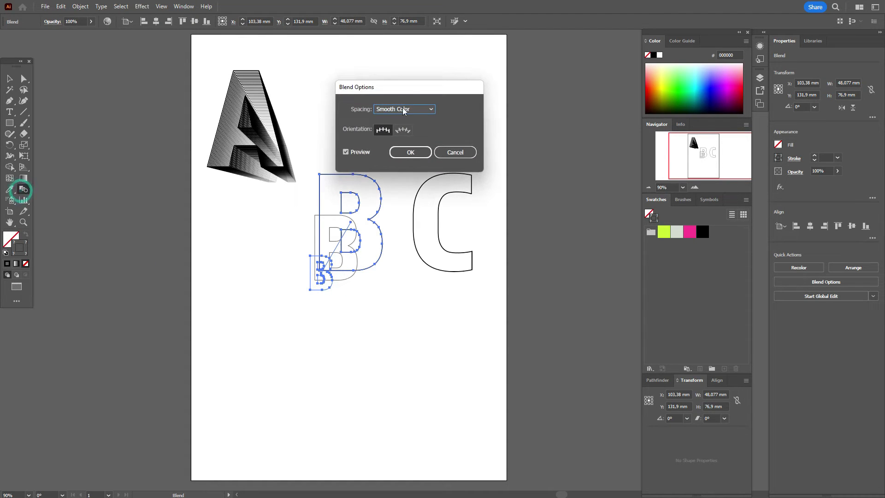
left_click(415, 110)
left_click(402, 129)
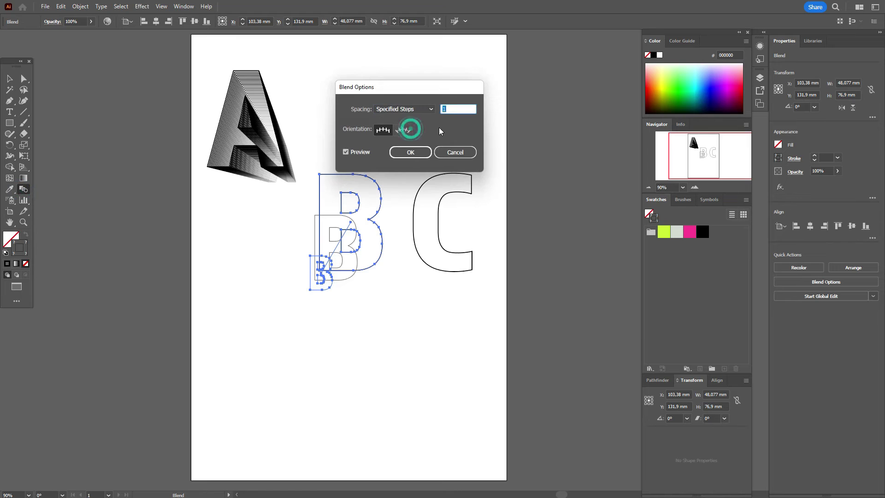
left_click(410, 153)
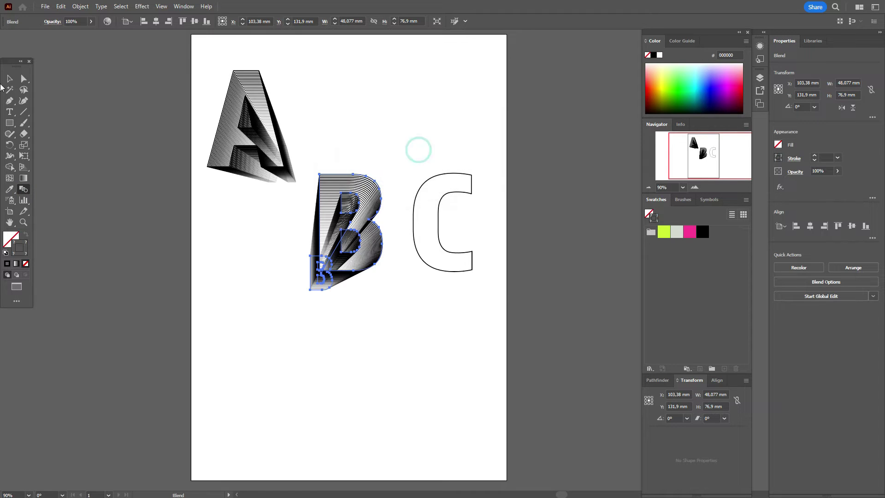
key("v")
left_click(433, 146)
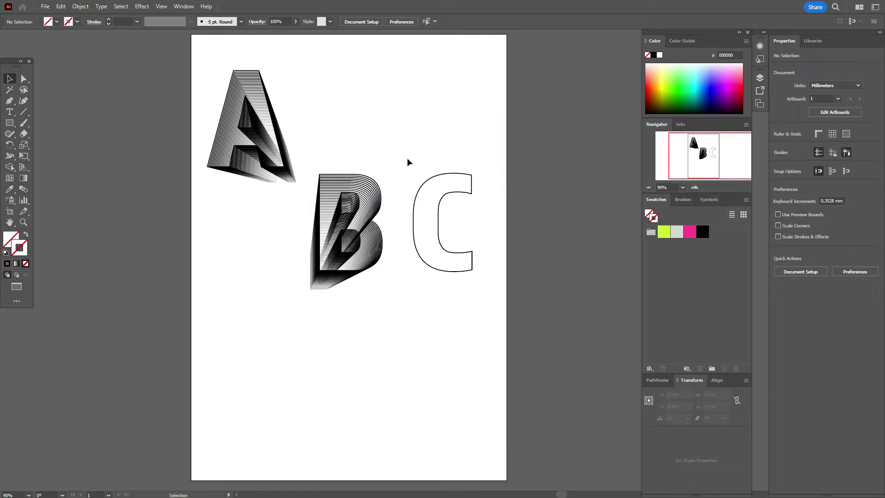
Blend the large C into the small c with 50 specified steps.
left_click_drag(391, 148, 489, 313)
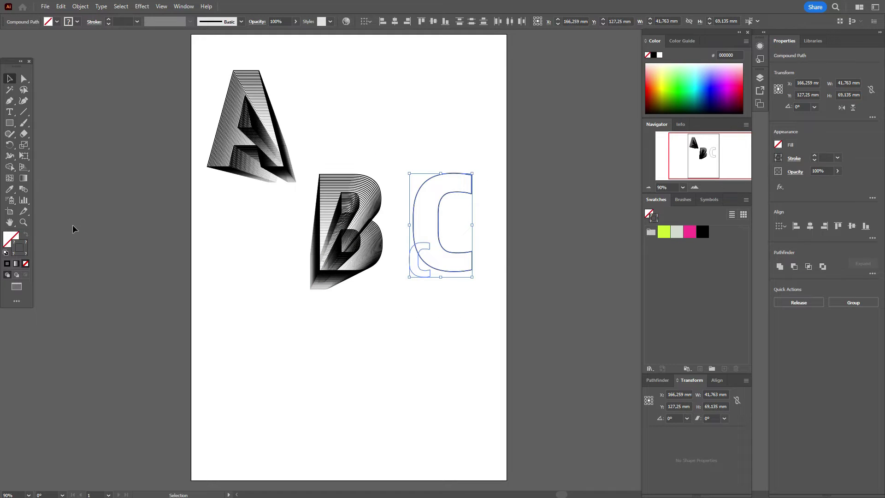
left_click(25, 189)
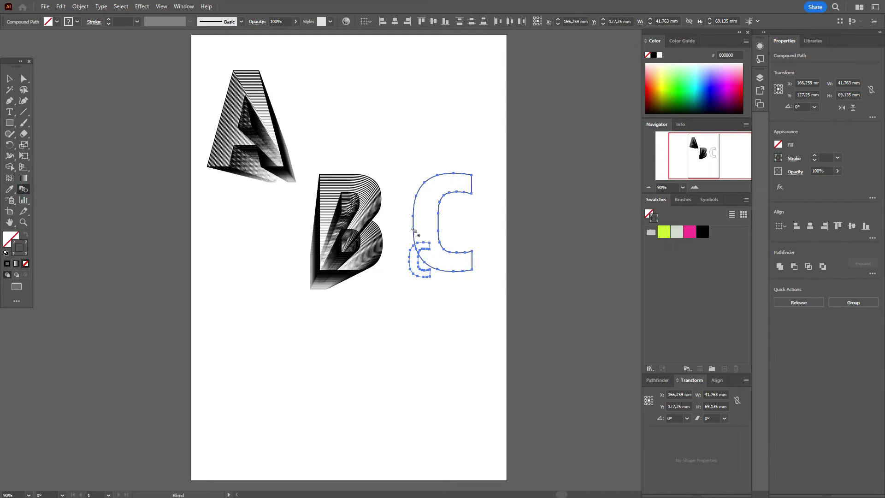
left_click(413, 229)
left_click(414, 255)
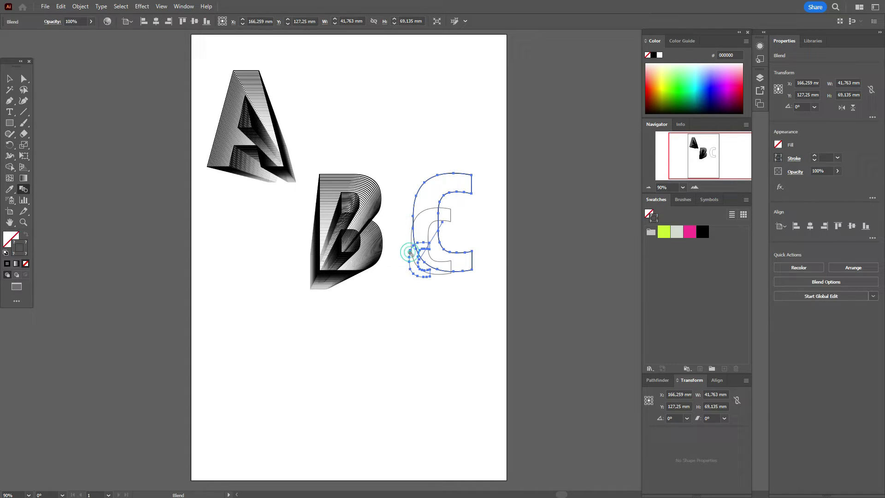
double_click(24, 191)
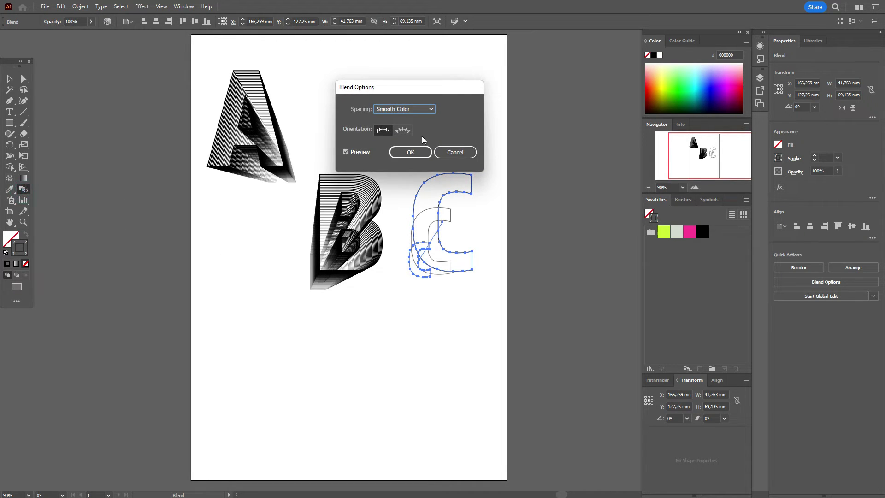
left_click(432, 113)
left_click(425, 121)
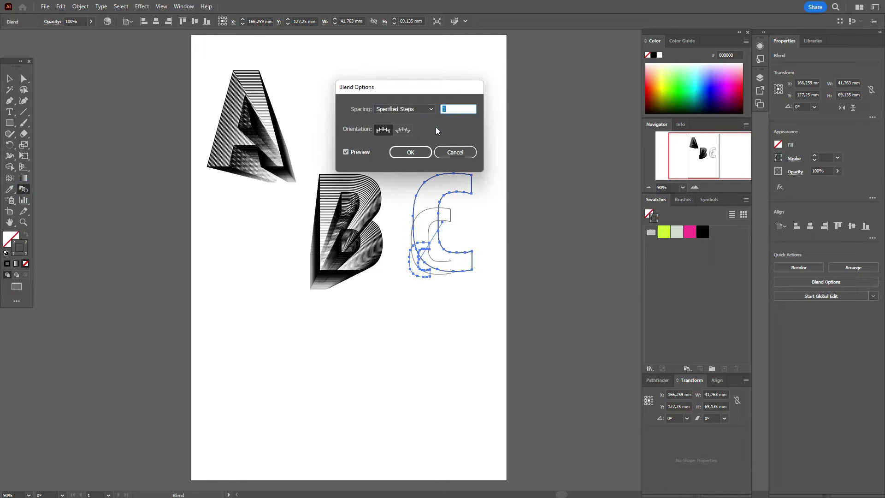
type("50")
left_click(410, 152)
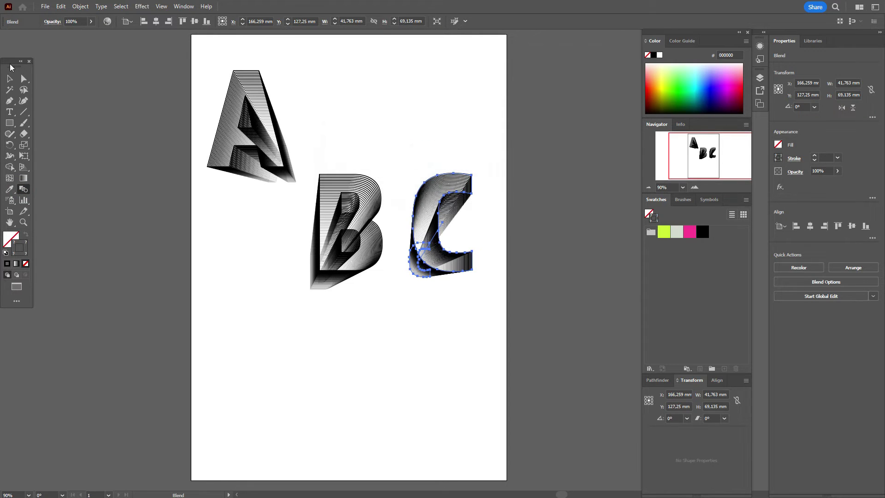
left_click(10, 79)
left_click(416, 133)
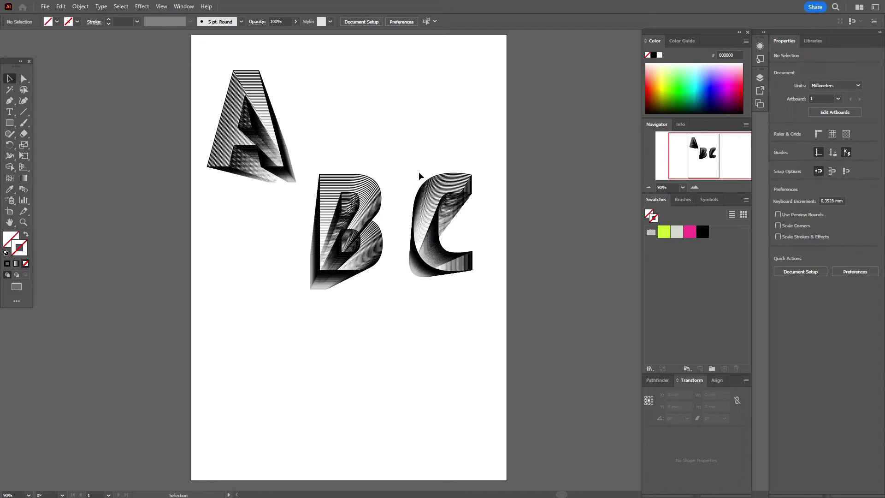
Stagger A, B and C diagonally down the page, with C at the lower left.
left_click_drag(366, 234, 366, 253)
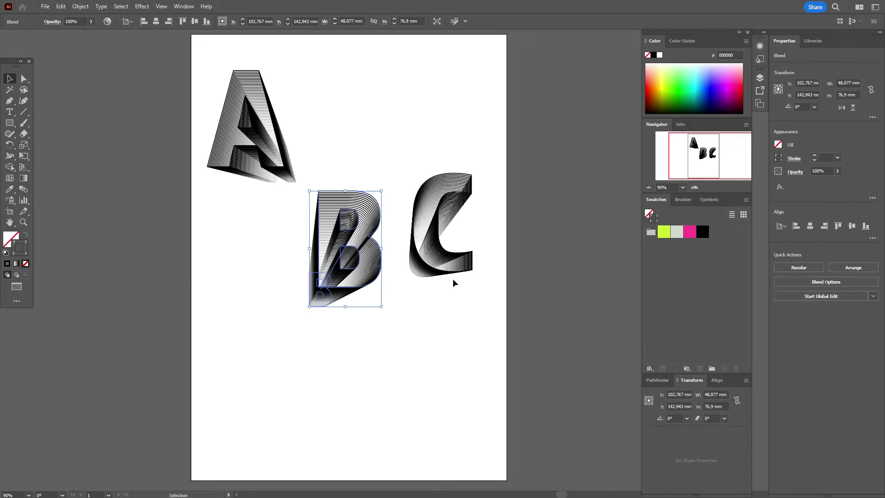
left_click_drag(435, 243, 285, 413)
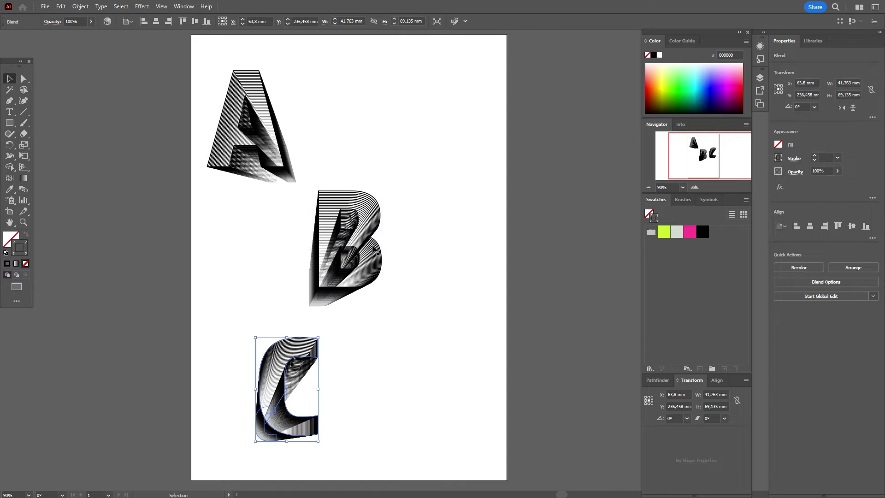
left_click_drag(348, 257, 365, 243)
left_click_drag(234, 163, 276, 154)
left_click(472, 236)
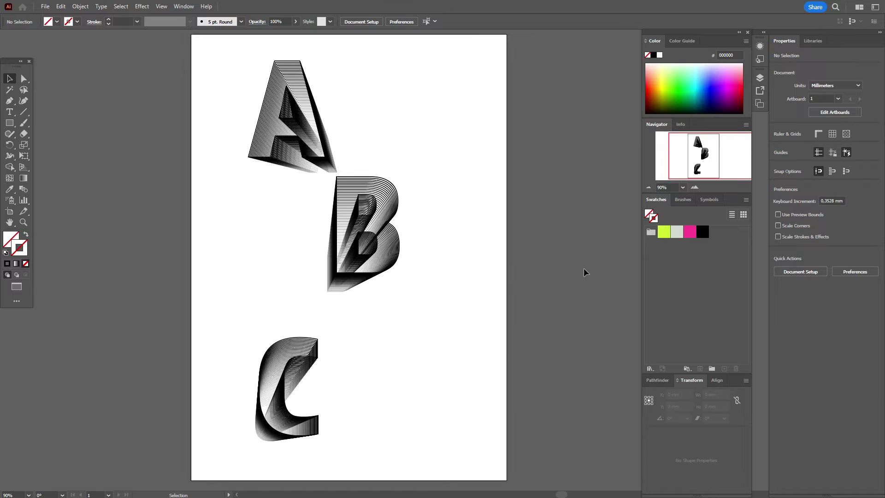
Draw a vertical yellow-green (ccff33) line down through the letters.
left_click(25, 114)
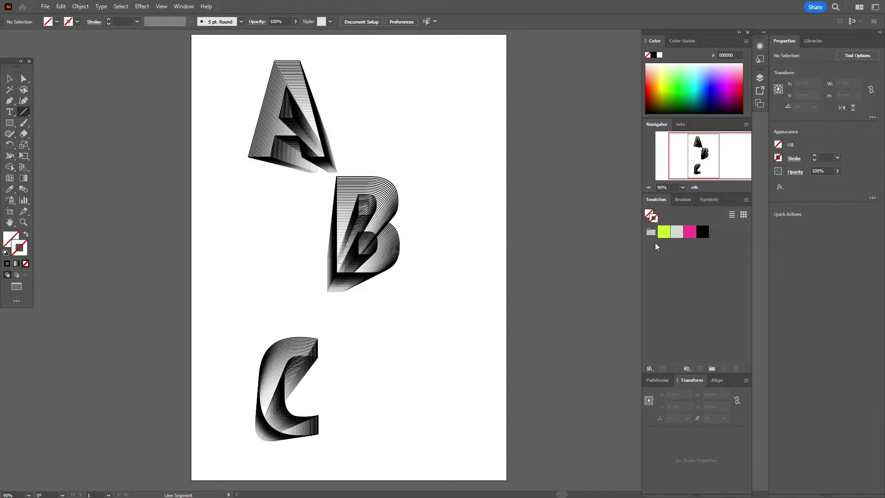
left_click(666, 233)
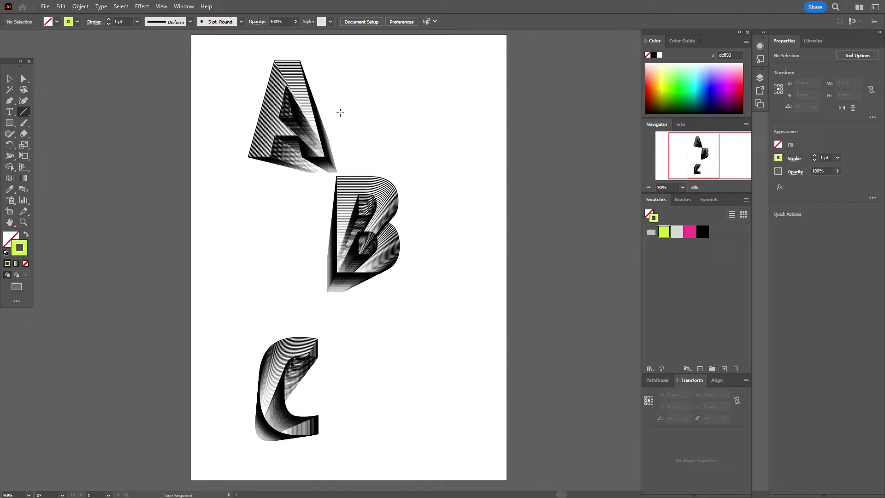
left_click_drag(339, 102, 379, 429)
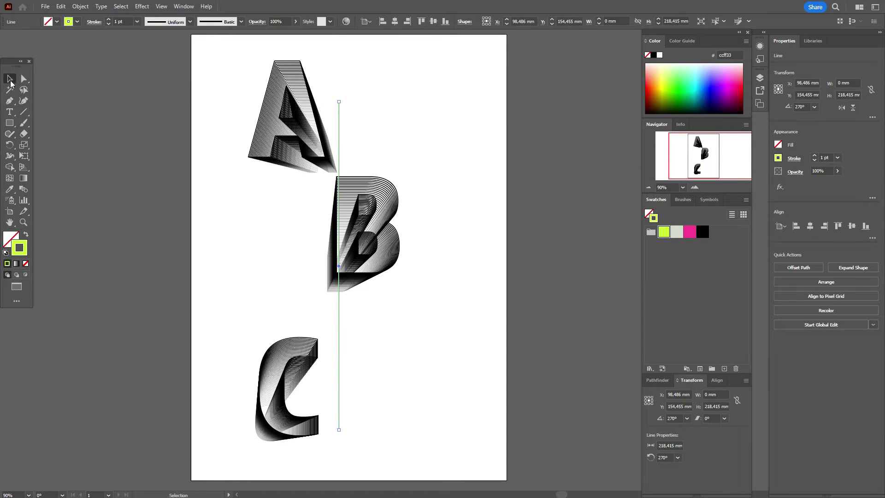
left_click(10, 79)
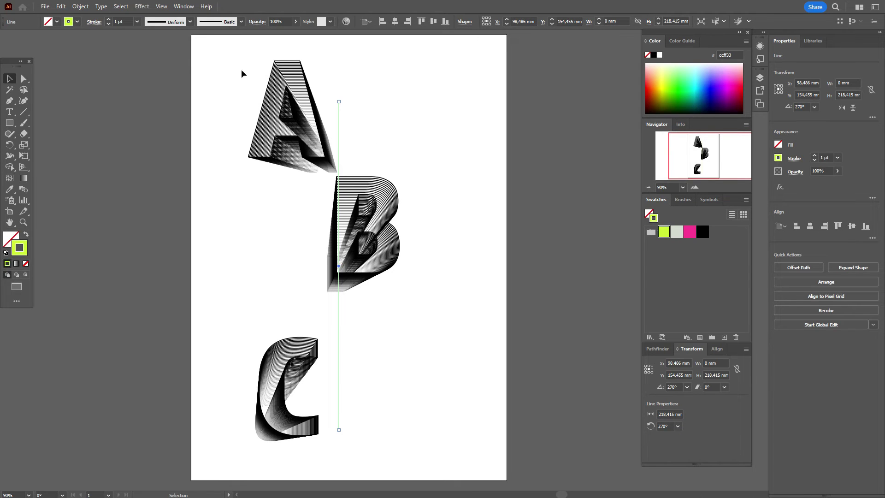
Apply Effect > Stylize > Scribble to the lime line with a 7,76 mm stroke width.
left_click(142, 6)
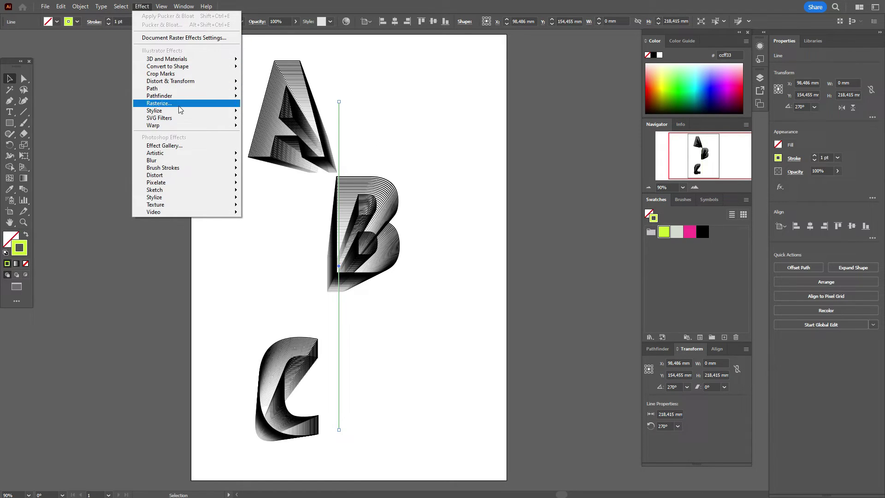
mouse_move(182, 111)
left_click(270, 163)
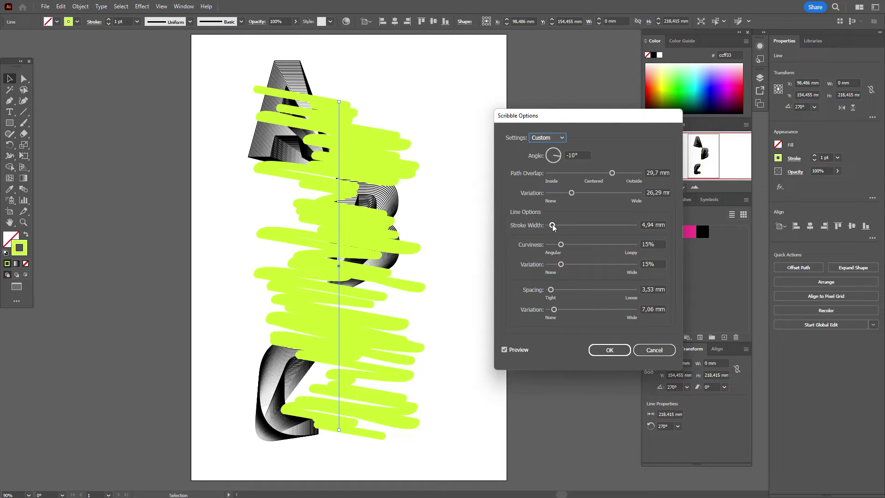
left_click_drag(552, 225, 555, 226)
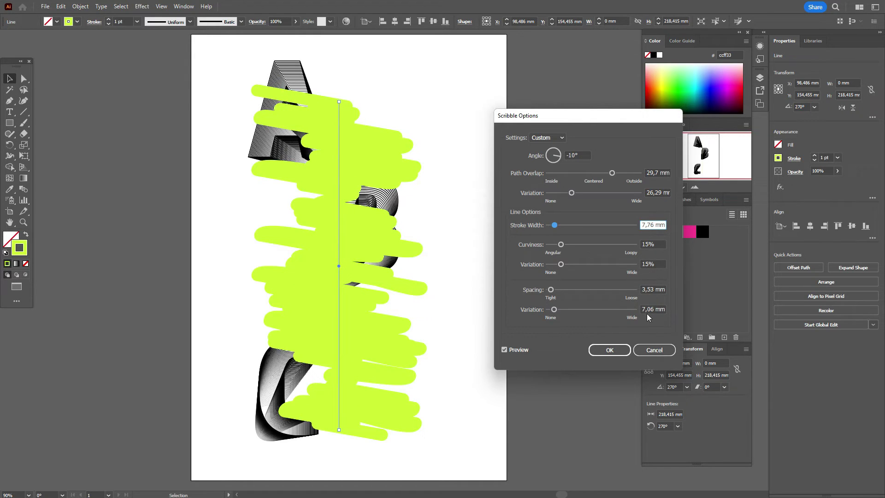
left_click(615, 350)
Send the scribbled line behind the letters.
right_click(438, 256)
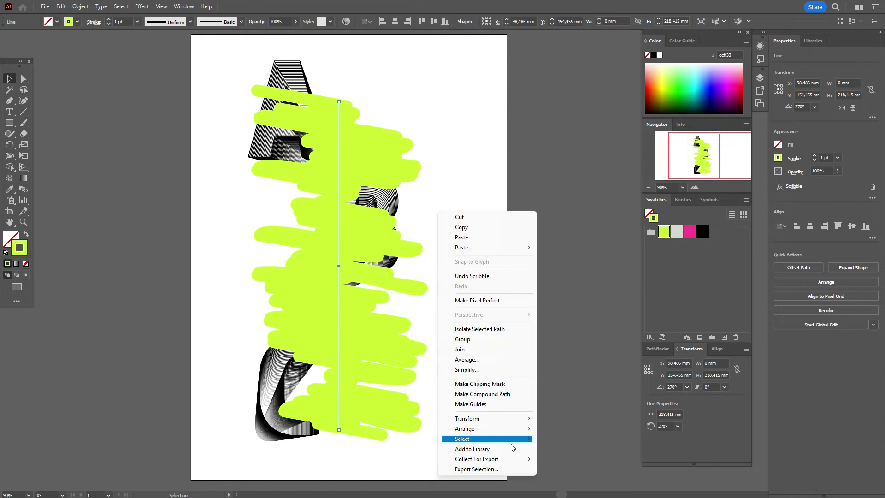
mouse_move(466, 428)
left_click(563, 460)
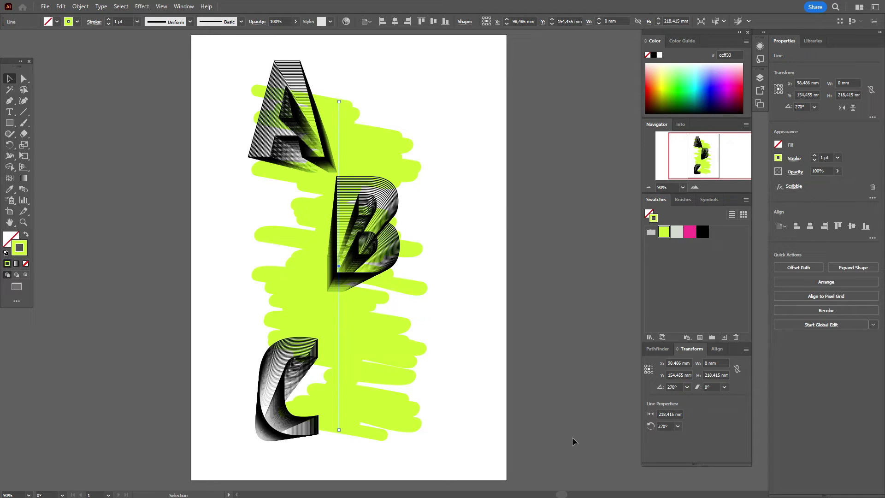
Select the A, B and C blends together and scale them up proportionally.
left_click(390, 251)
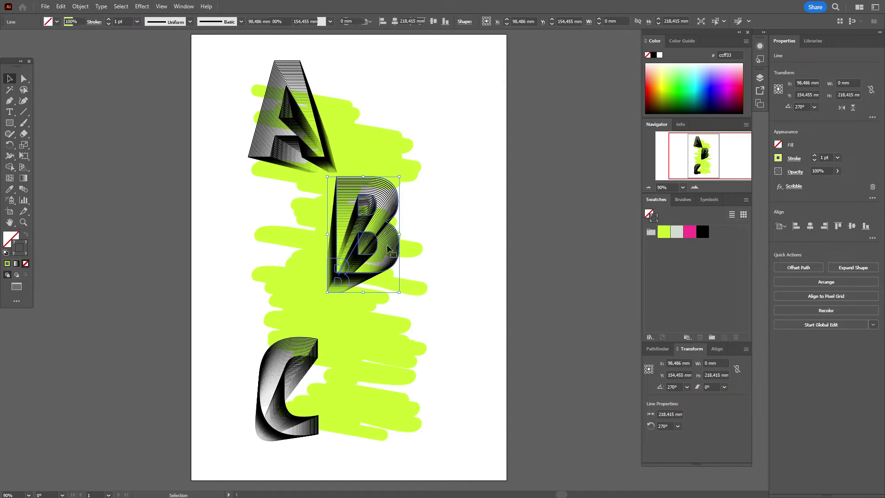
left_click(311, 149)
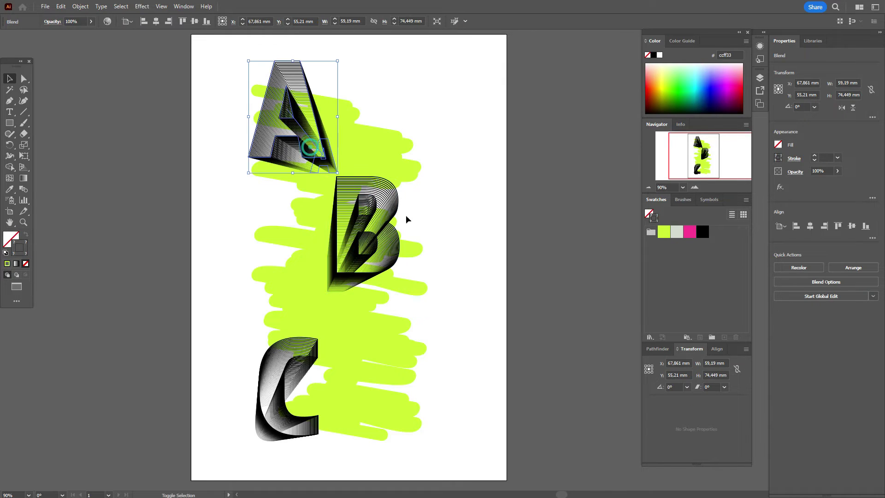
left_click(389, 218, "shift")
left_click(302, 360, "shift")
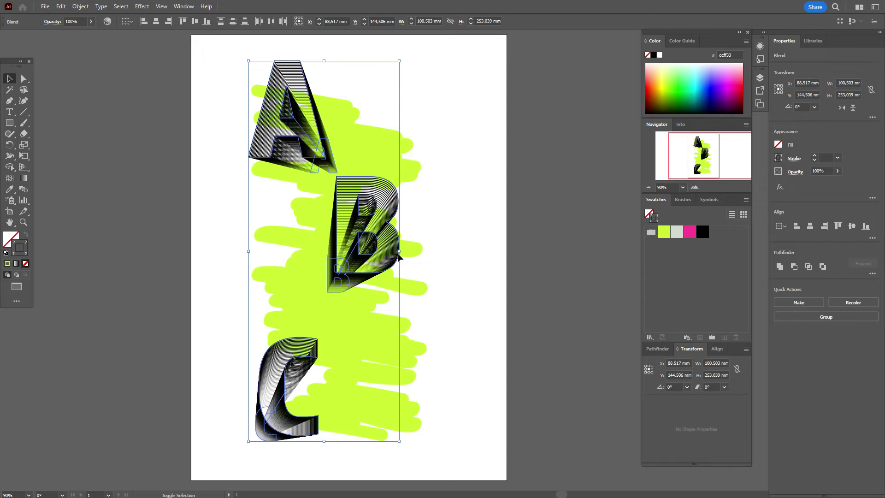
left_click_drag(401, 253, 434, 271)
left_click(515, 243)
Reposition the B and C letters to re-stagger them along the scribble.
left_click(414, 225)
left_click_drag(414, 225, 406, 240)
left_click_drag(315, 382, 313, 342)
left_click_drag(408, 297, 404, 293)
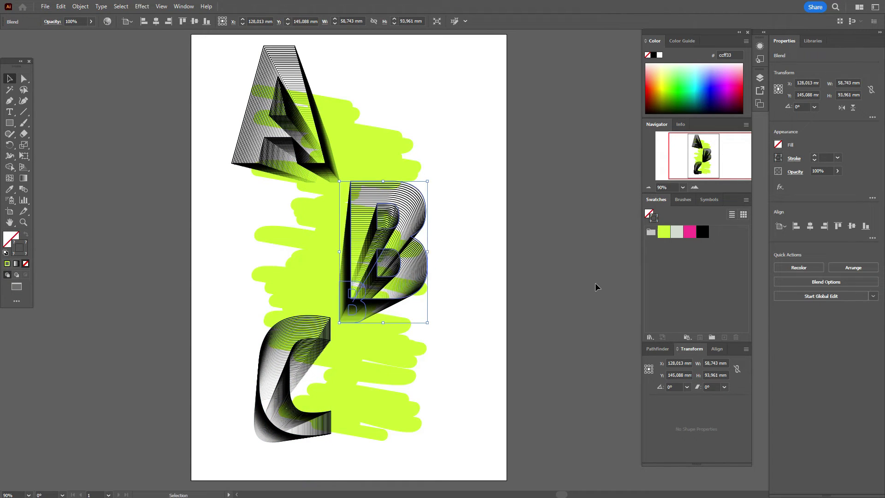
left_click(580, 283)
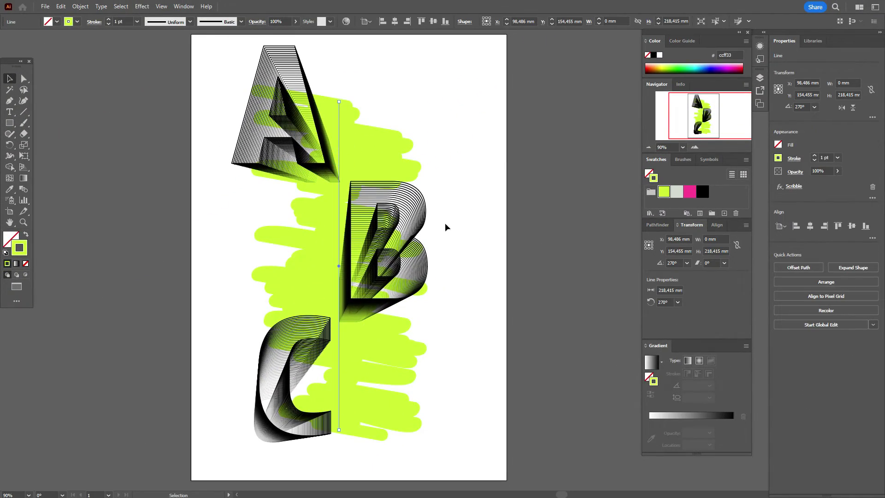
Give the scribble stroke a gradient at a 90° angle.
left_click(653, 365)
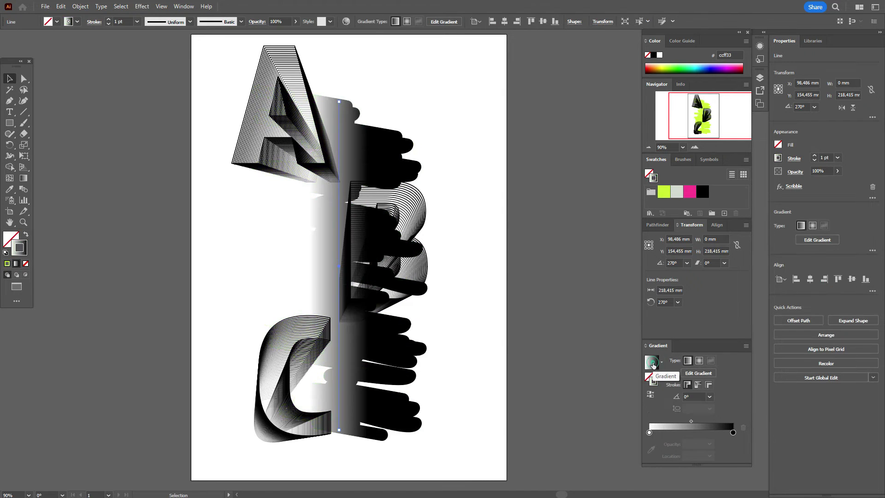
left_click(687, 396)
type("9")
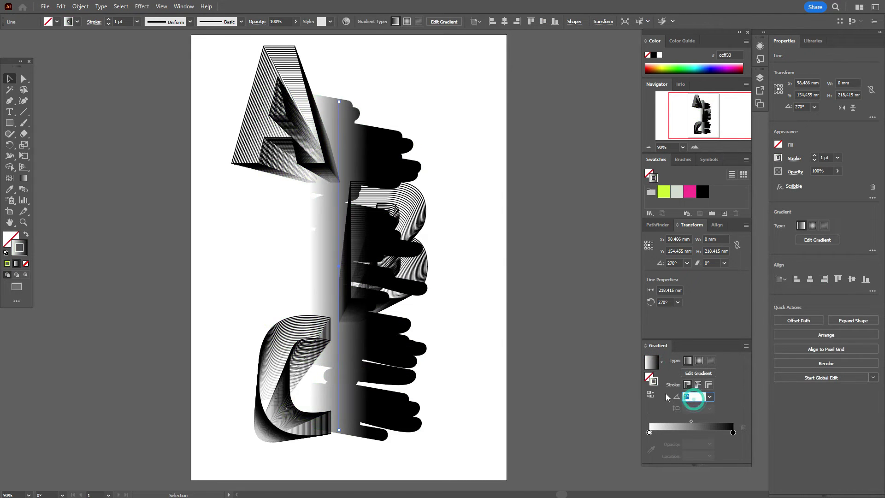
key("Return")
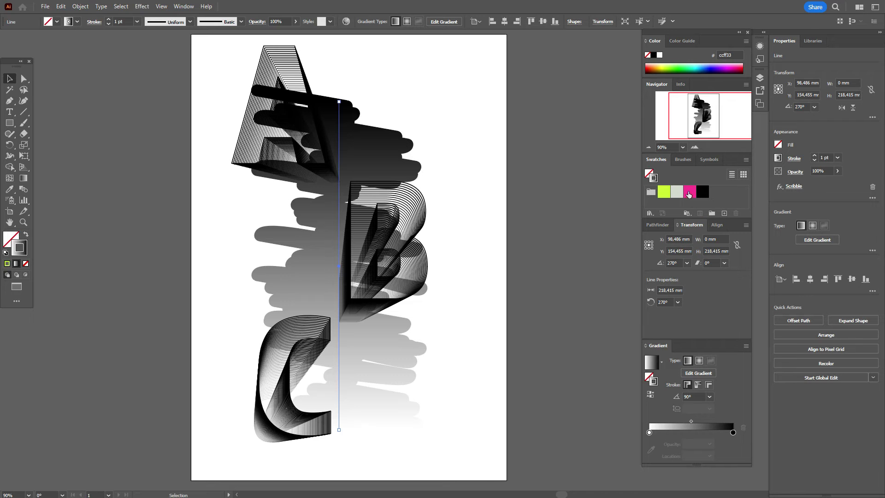
Set the gradient stops to hot pink and lime green and shift the midpoint toward pink.
left_click(690, 192)
left_click_drag(734, 433, 733, 432)
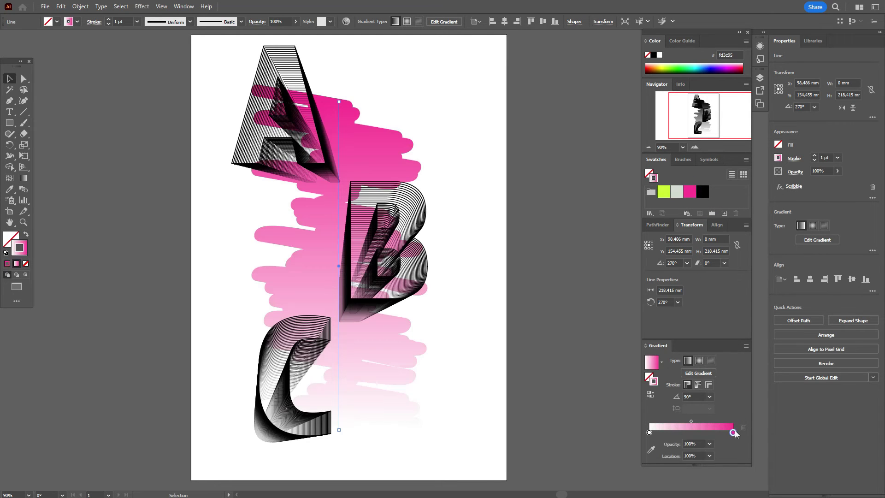
left_click_drag(664, 196, 650, 433)
left_click(592, 334)
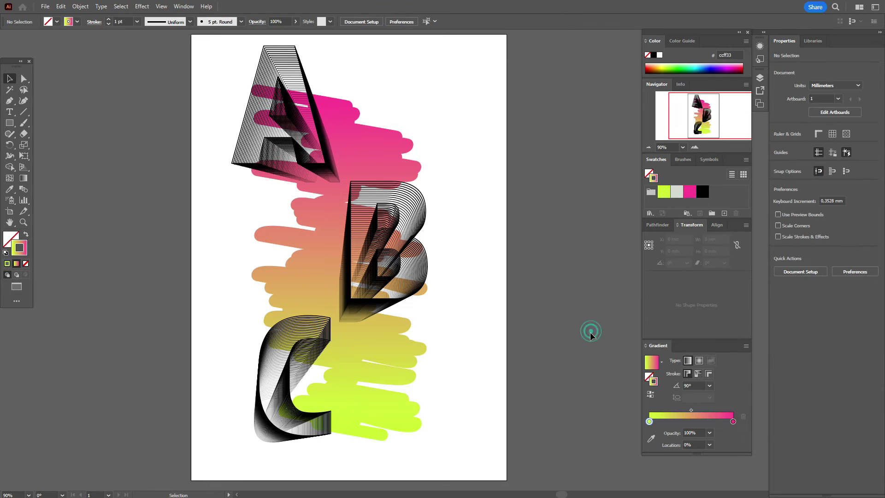
left_click(380, 158)
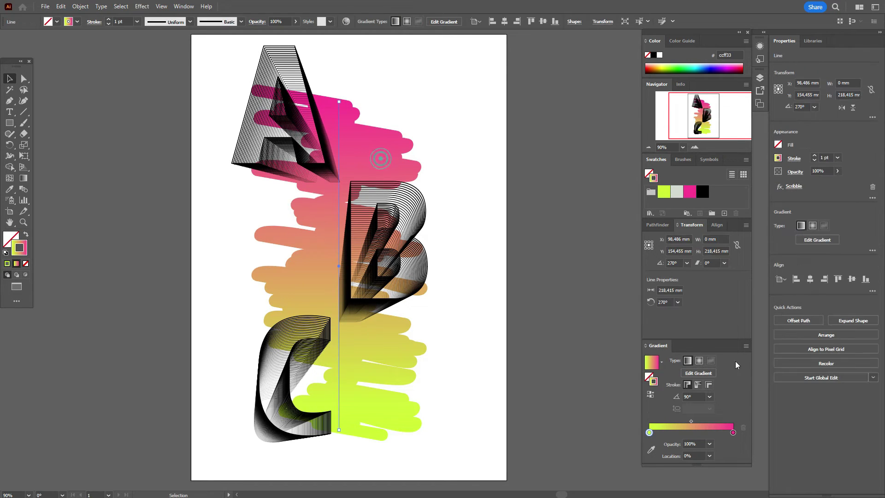
mouse_move(691, 421)
left_mouse_down()
mouse_move(704, 422)
mouse_move(696, 422)
left_mouse_up()
Draw a pale grey, strokeless rectangle covering the whole artboard.
left_click(584, 330)
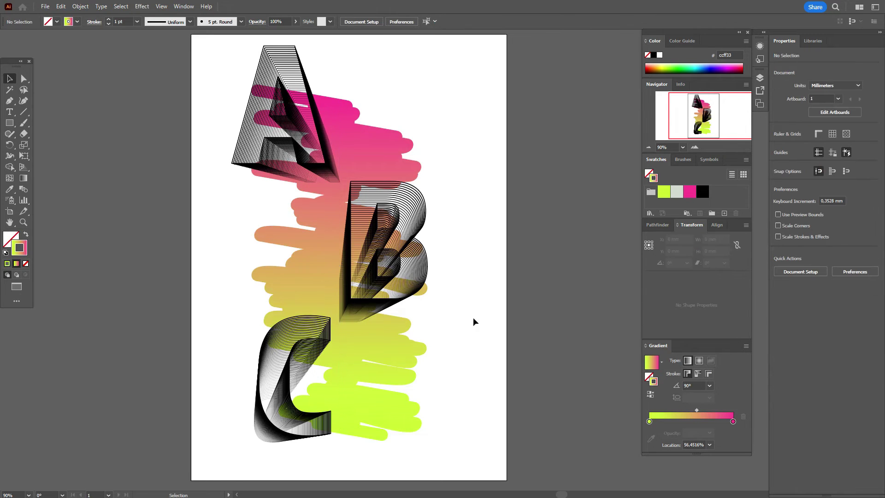
scroll(585, 367, "up", 1)
left_click(681, 194)
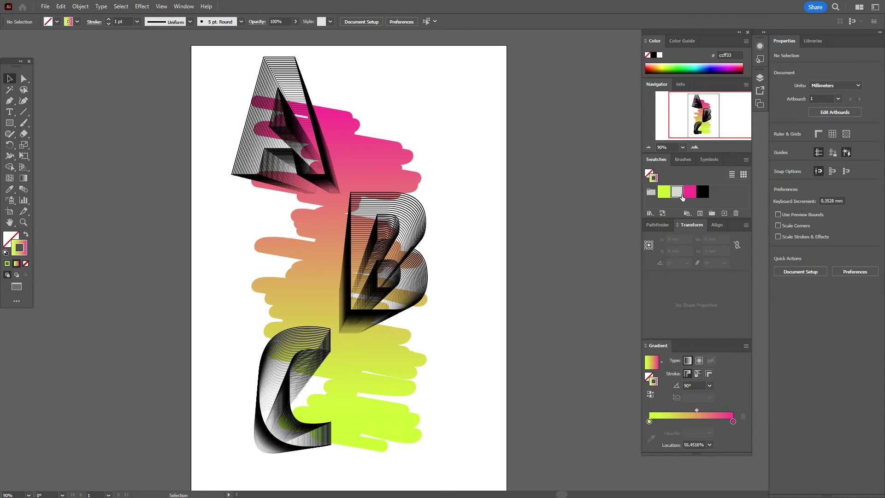
left_click(25, 235)
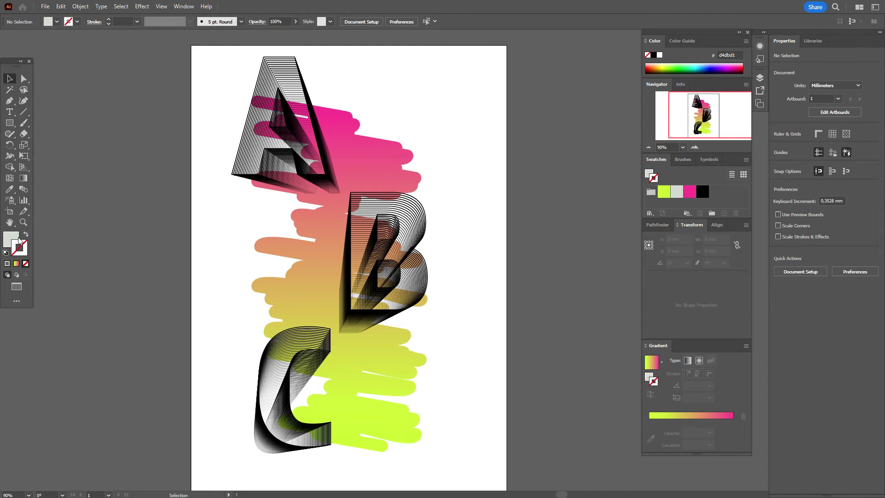
key("m")
left_click_drag(191, 45, 507, 481)
Send the grey rectangle behind all other artwork, then select everything on the page.
left_click(10, 79)
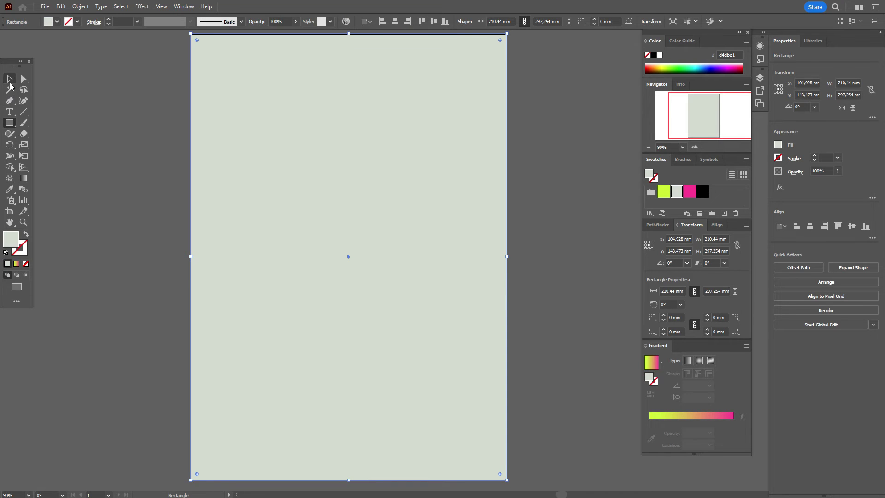
right_click(317, 179)
mouse_move(388, 395)
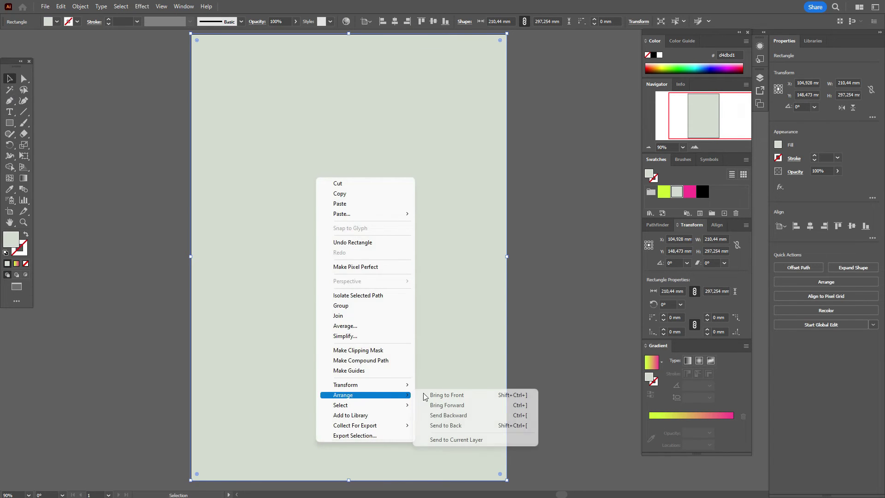
left_click(445, 424)
left_click(540, 393)
scroll(548, 401, "up", 2)
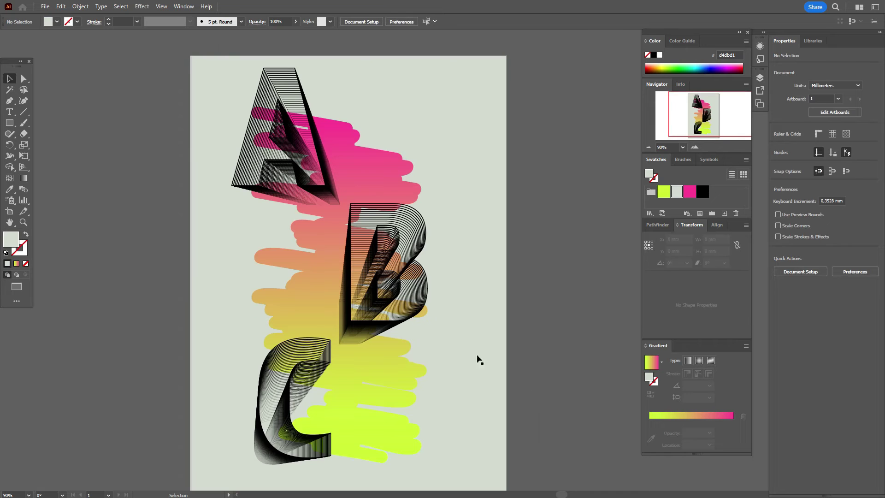
left_click_drag(168, 56, 486, 475)
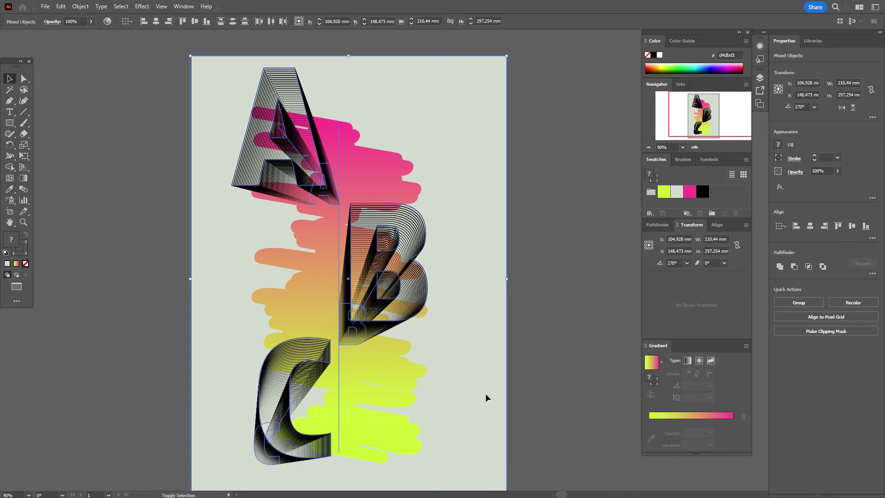
Group the letters with the scribble and centre the group horizontally and vertically on the artboard.
left_click(484, 388, "shift")
right_click(342, 86)
left_click(376, 209)
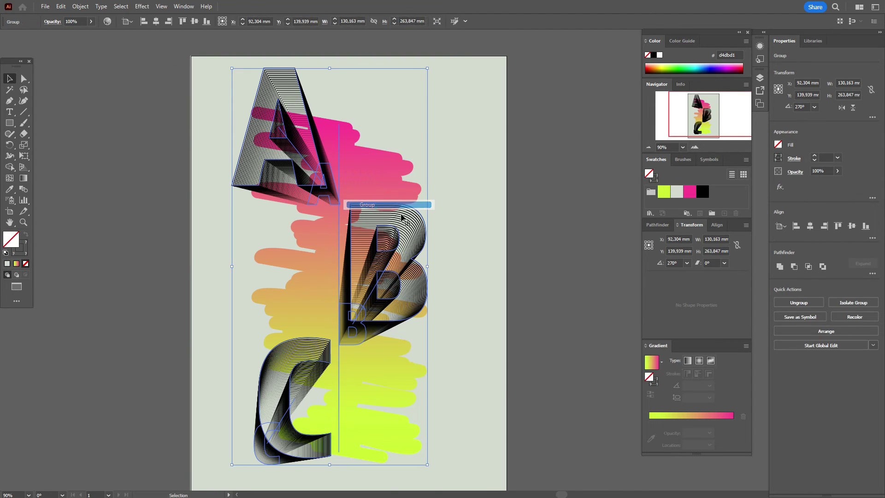
left_click(810, 227)
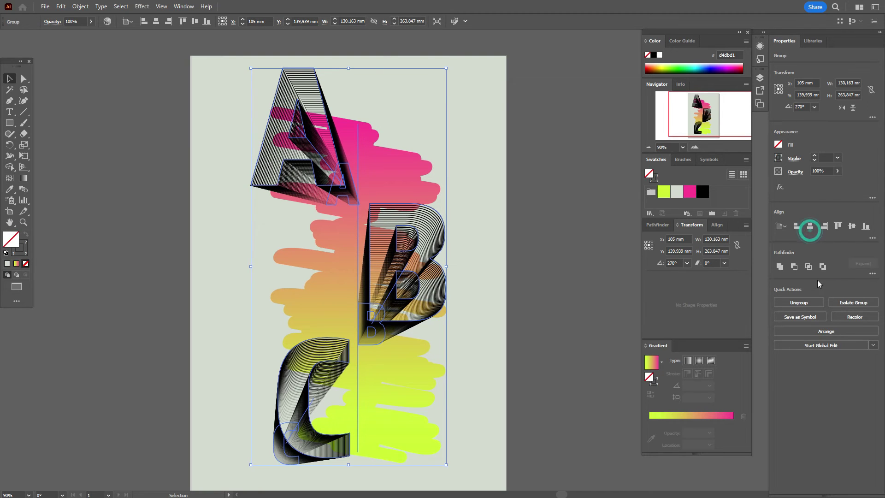
left_click(851, 227)
left_click(544, 287)
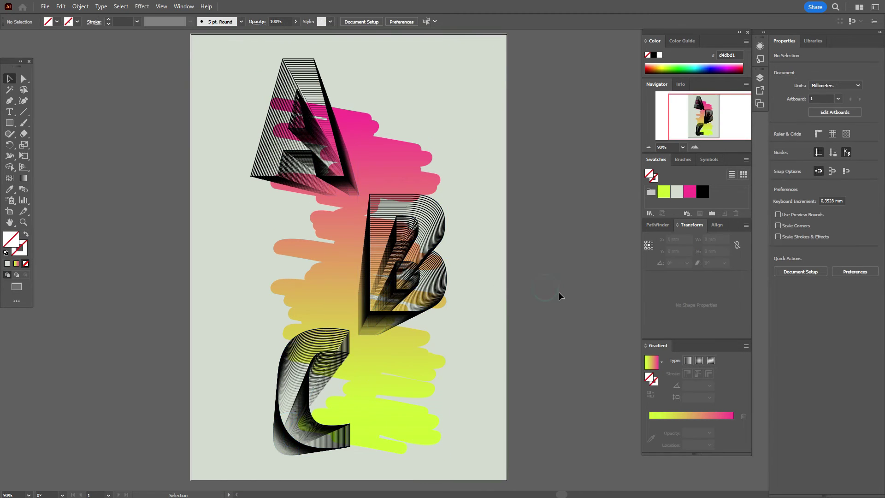
Add the text 'POSTER' in a text frame left of the letter A.
key("t")
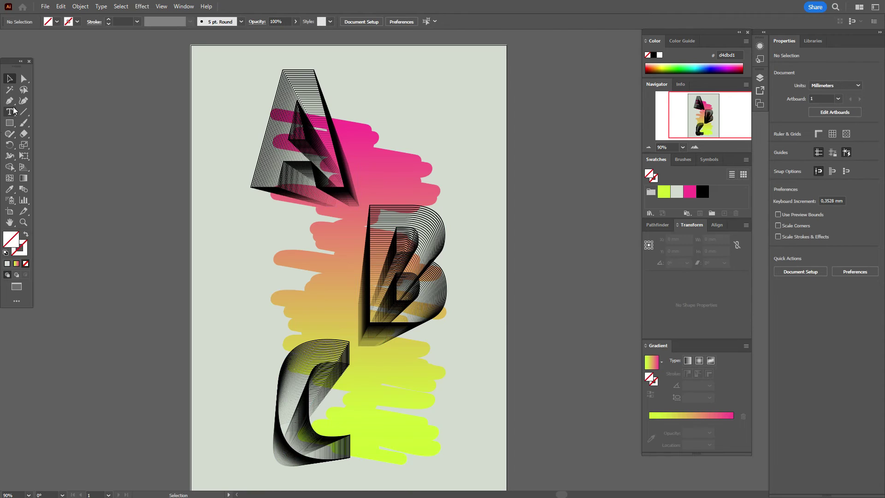
left_click_drag(147, 190, 378, 273)
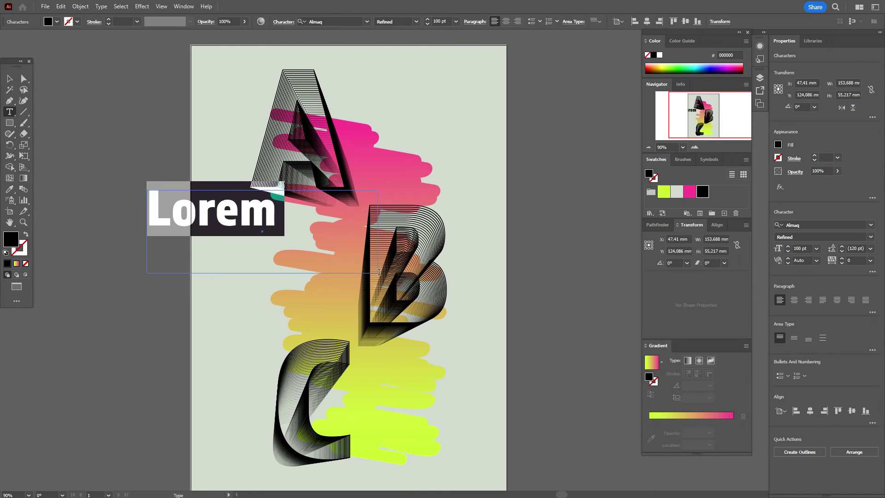
type("POS")
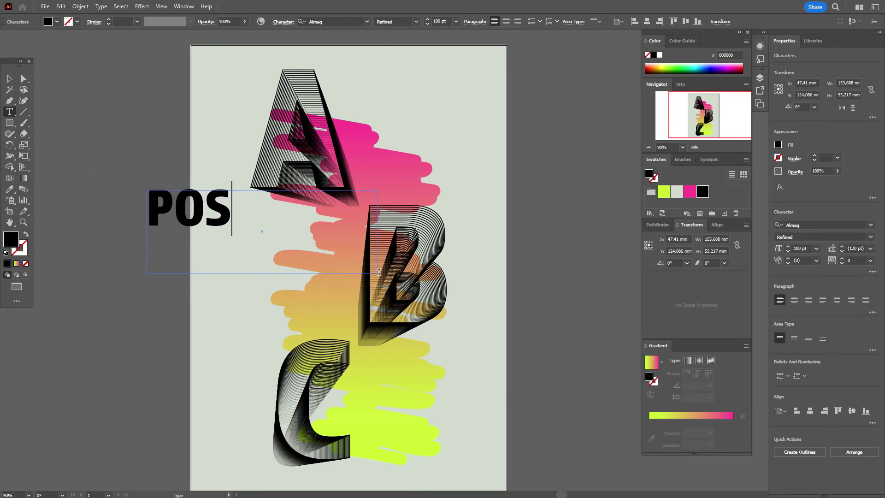
type("TE")
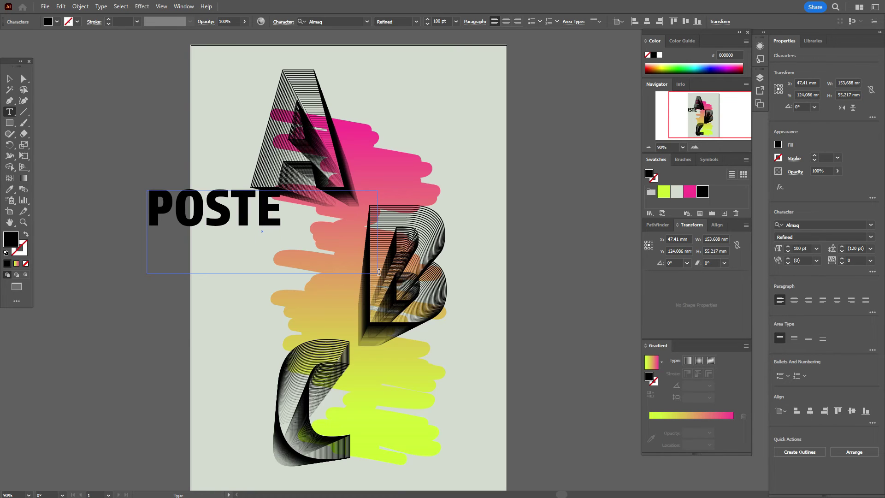
type("R")
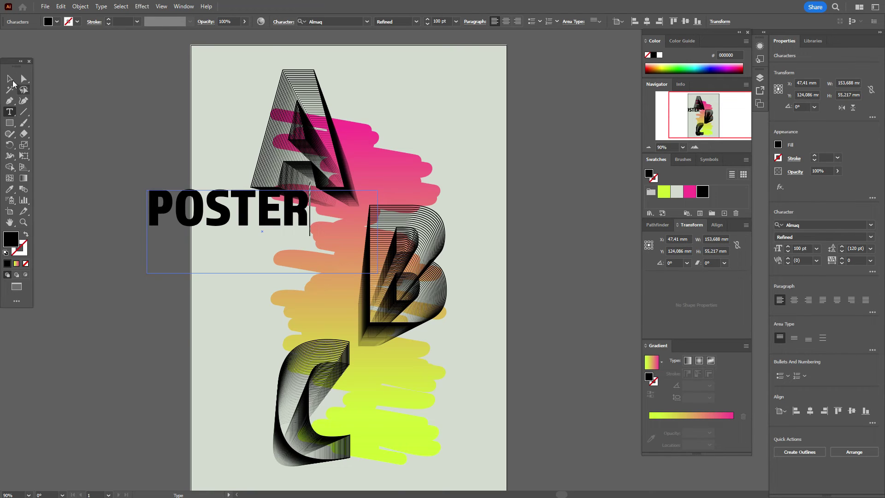
key("Escape")
Set the POSTER text in Montserrat Light at 50 pt.
left_click(871, 225)
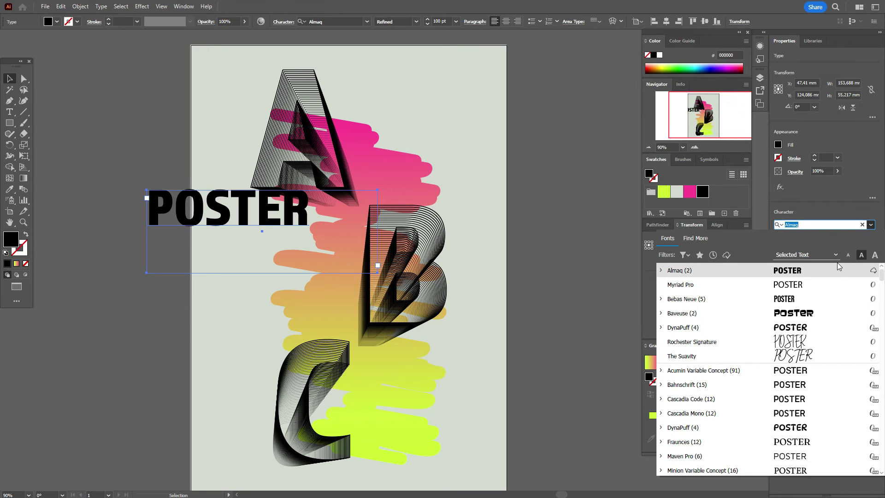
type("m")
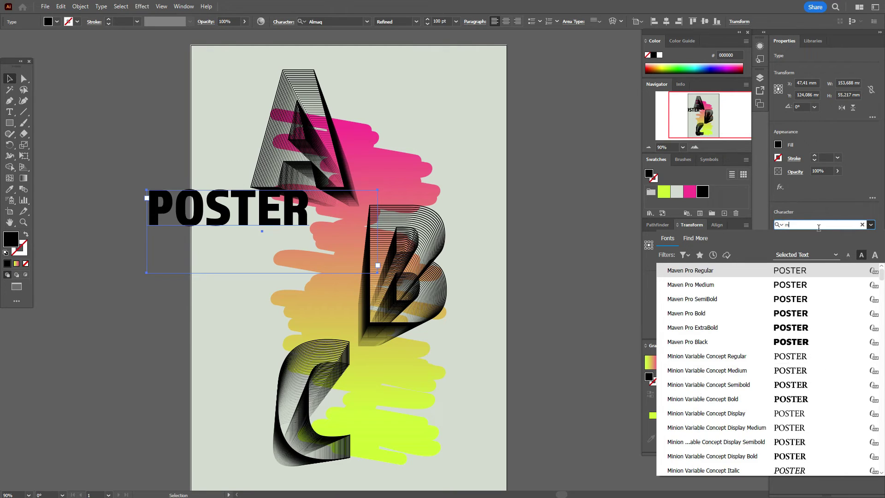
type("ont")
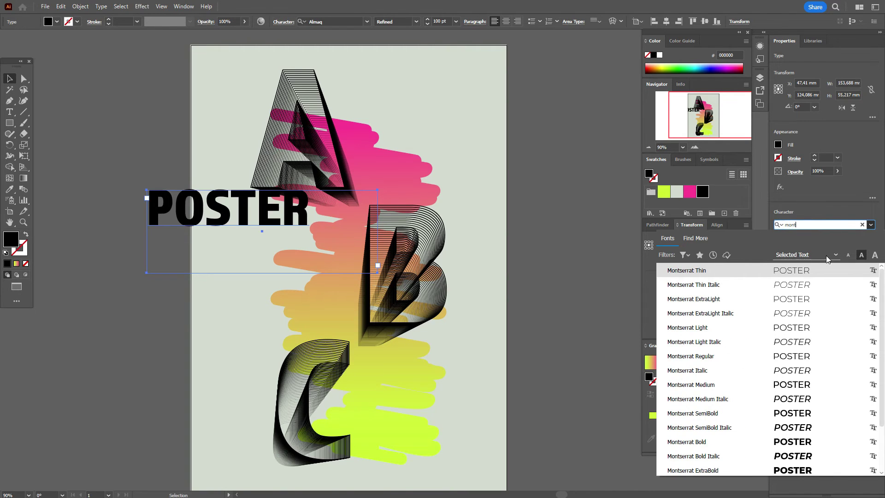
left_click(807, 328)
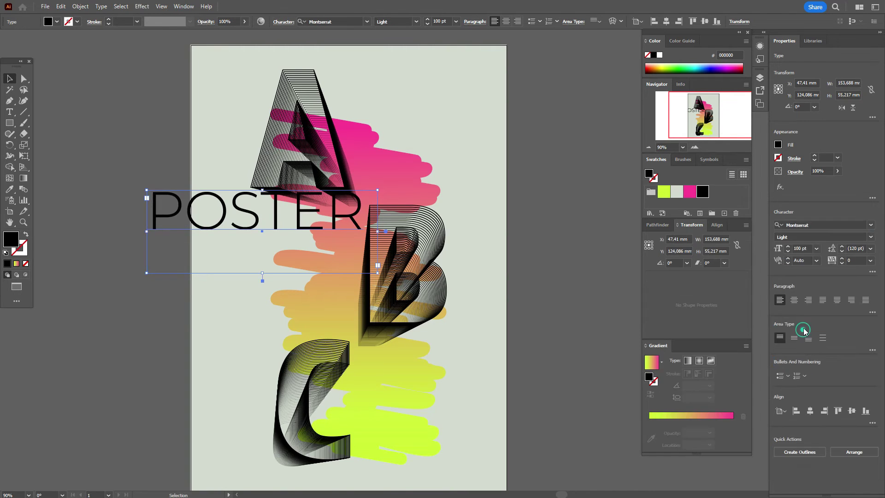
double_click(801, 249)
type("50")
key("Return")
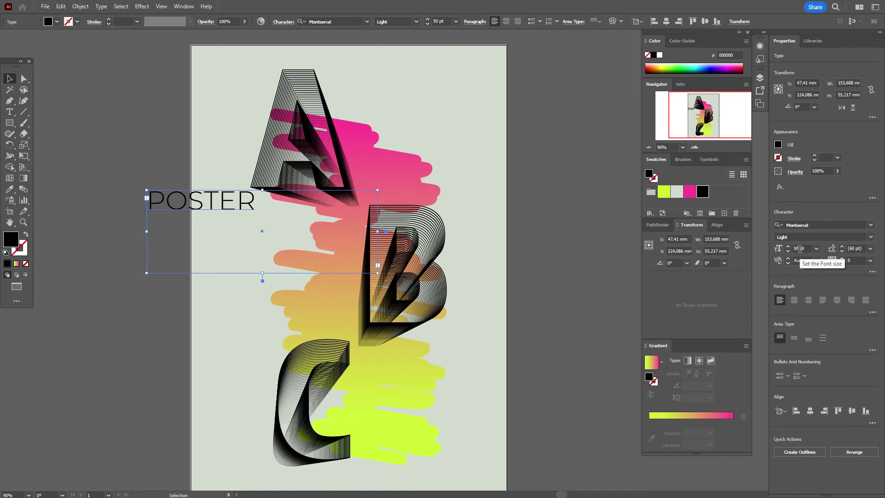
Reduce POSTER to 30 pt and move it to the poster's top-left corner.
double_click(801, 249)
type("30")
key("Return")
left_click_drag(171, 199, 228, 63)
Shrink the POSTER font size further to 20 pt.
scroll(300, 118, "down", 2)
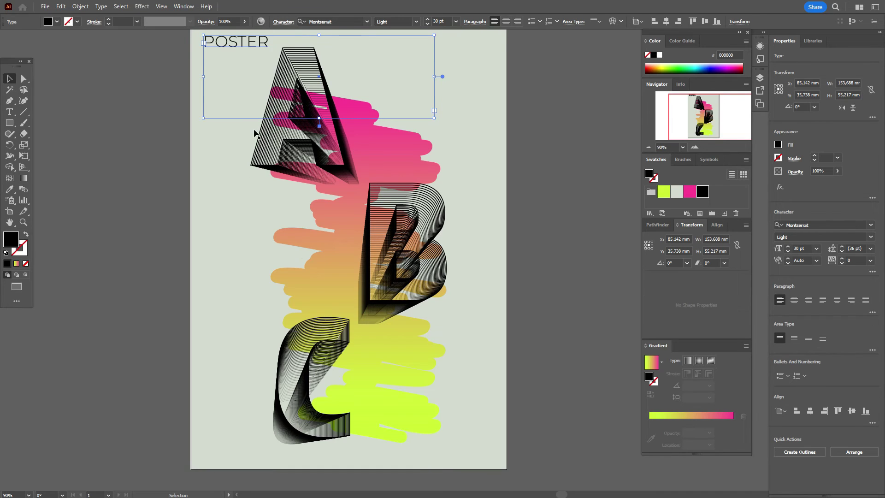
scroll(255, 133, "up", 2)
left_click(798, 248)
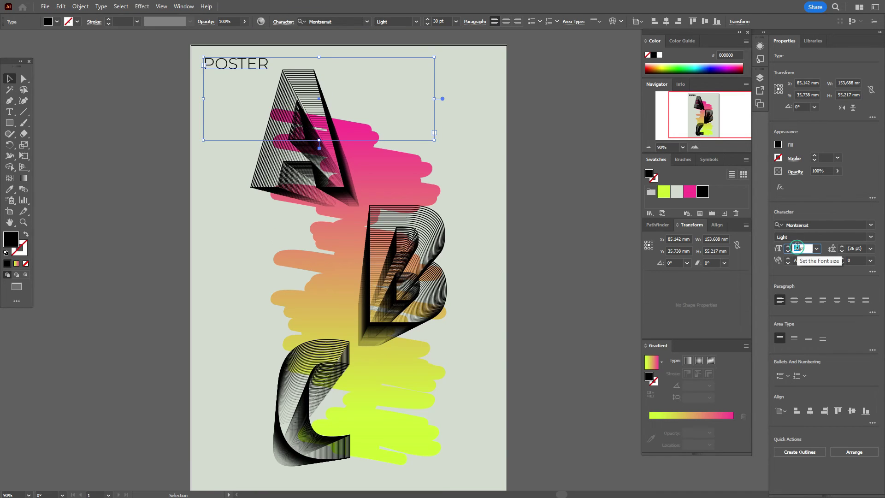
key("Return")
left_click(799, 248)
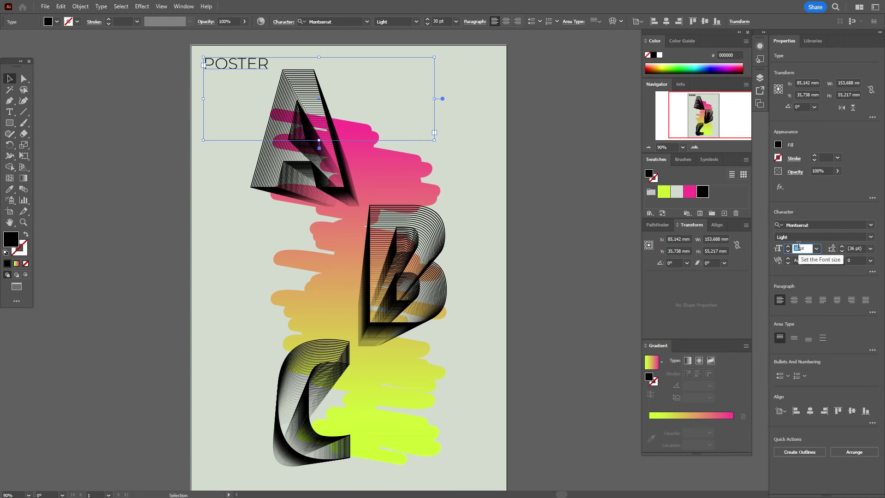
type("20pt")
key("Return")
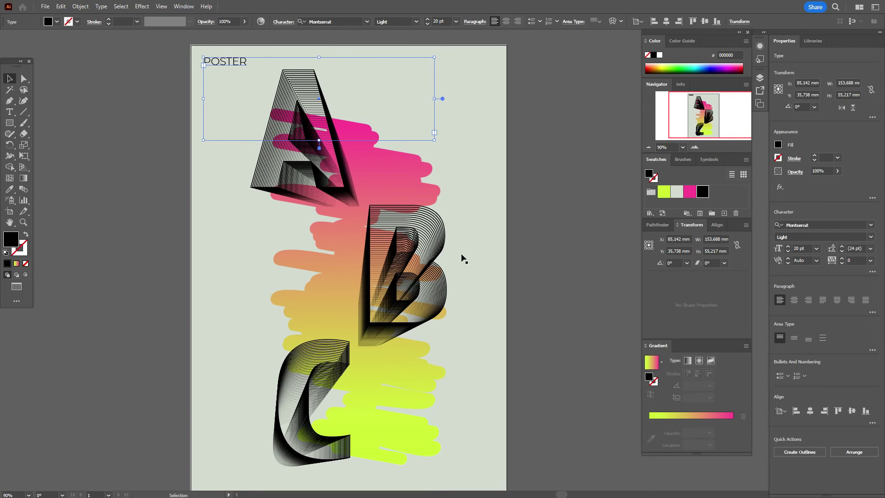
Place a copy of POSTER at the bottom right and convert it to outlines.
left_click(10, 222)
left_click_drag(191, 268, 178, 257)
left_click(10, 80)
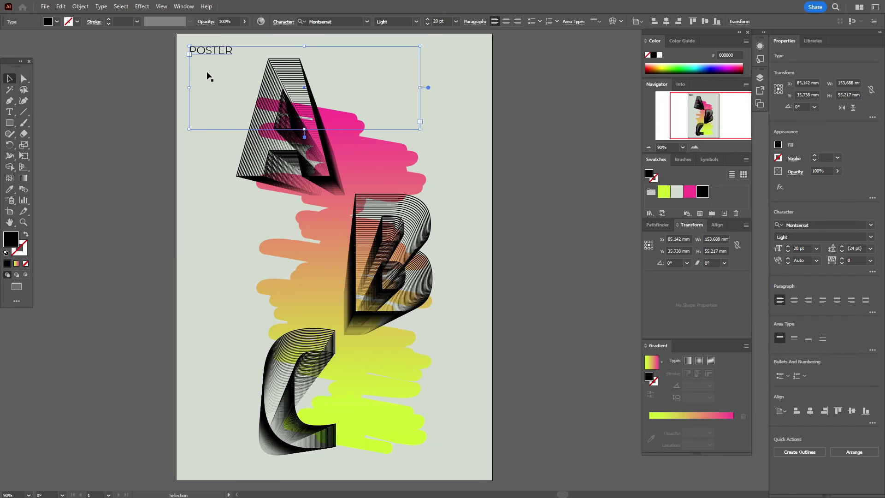
left_click_drag(215, 69, 449, 423)
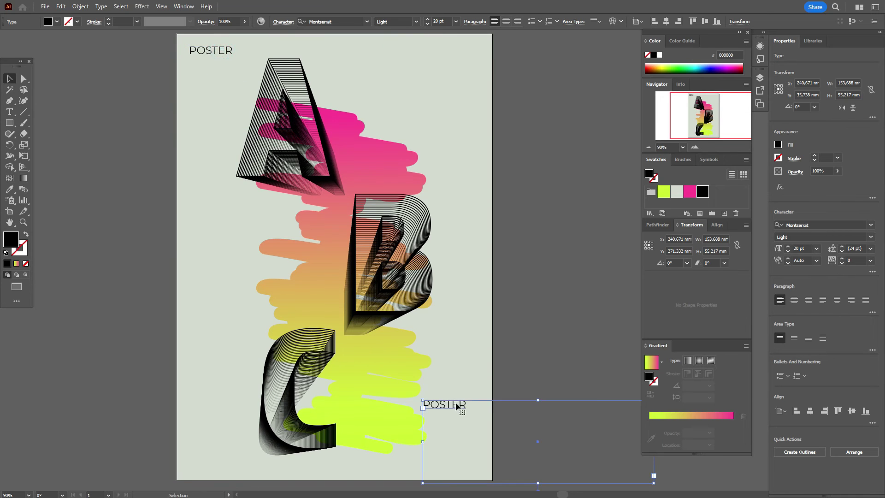
right_click(457, 404)
left_click(498, 258)
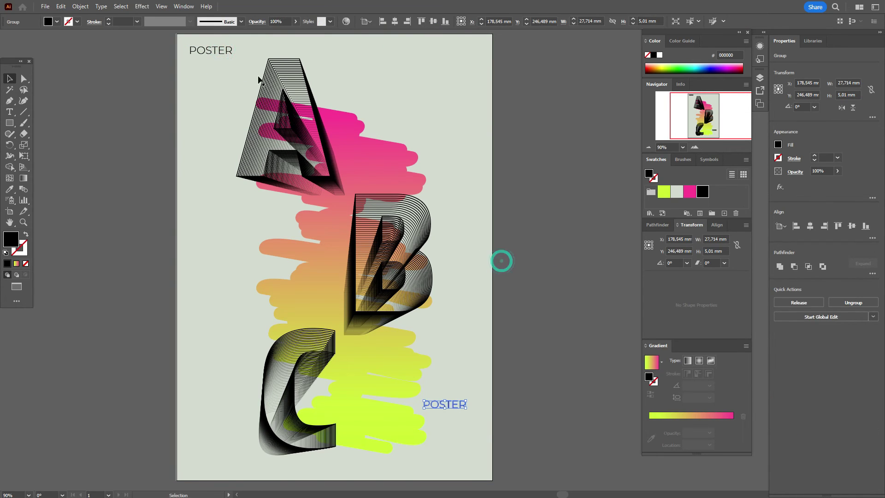
Convert the top POSTER text to outlines and nudge it down and right.
left_click(226, 54)
right_click(226, 54)
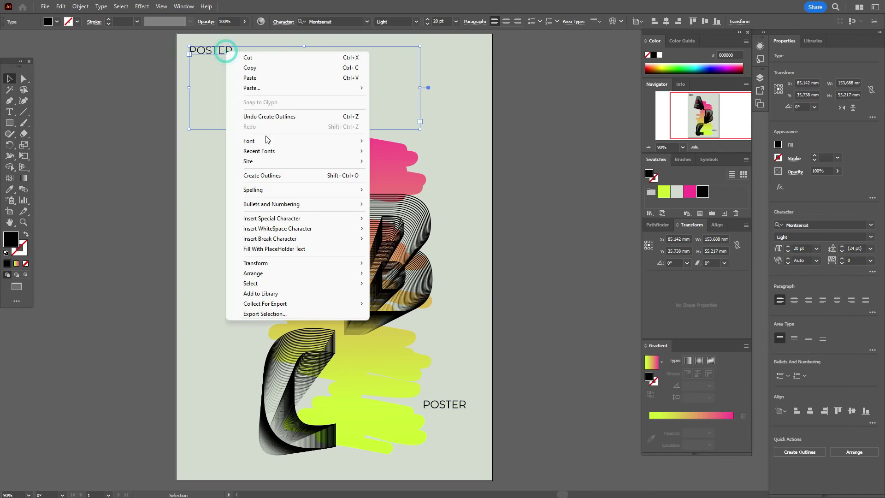
left_click(275, 174)
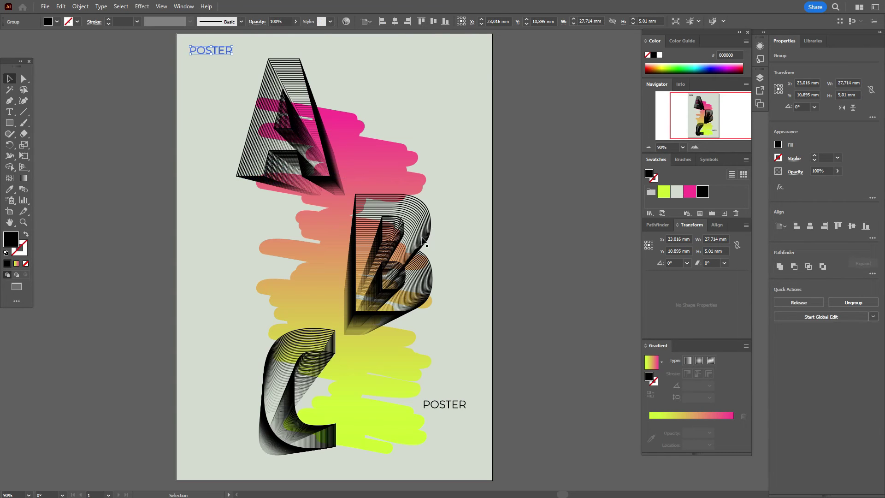
key("Down")
key("Down")
key("Down")
key("Down")
key("Down")
key("Down")
key("Down")
key("Down")
key("Down")
key("Down")
key("Right")
key("Right")
key("Right")
key("Right")
key("Right")
key("Right")
key("Right")
key("Right")
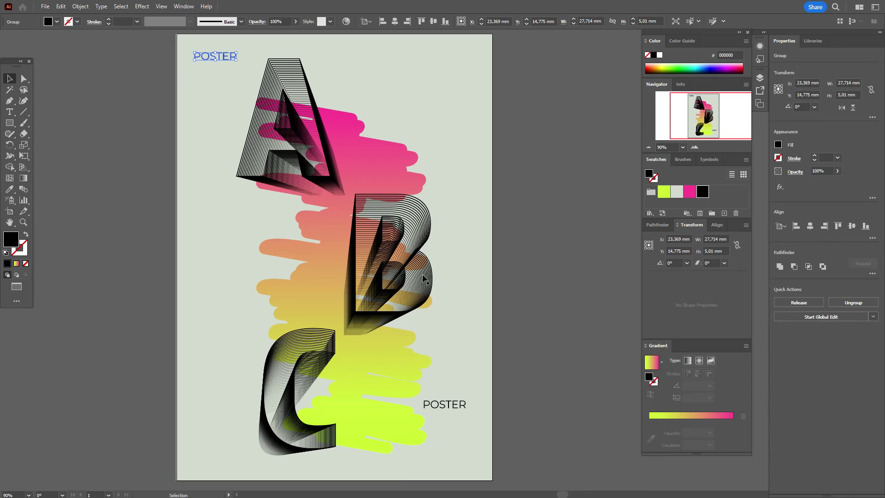
Rotate the bottom POSTER copy to 270° and move it to the lower right edge.
scroll(460, 349, "down", 2)
left_click(466, 361)
left_click(463, 360)
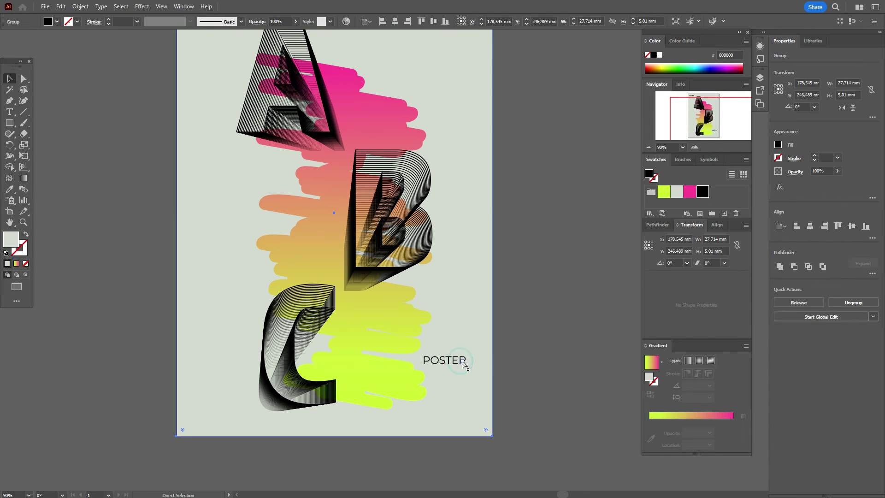
left_click(472, 359)
left_click(468, 360)
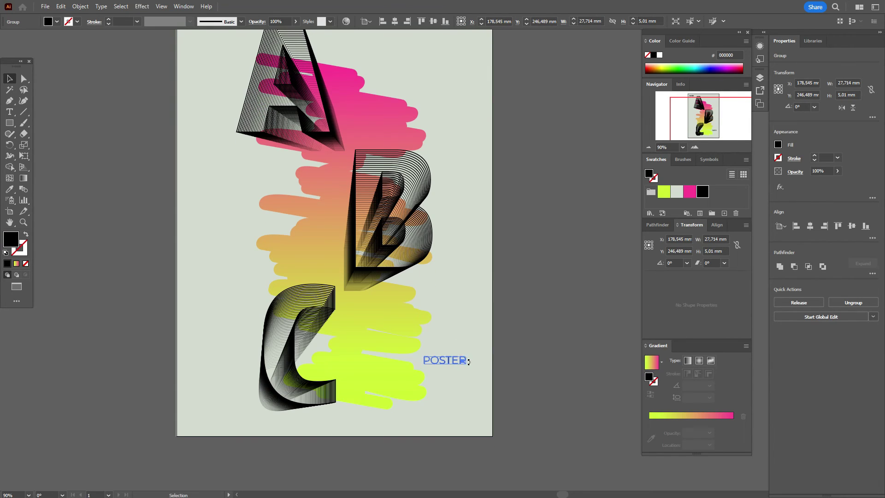
left_click_drag(468, 362, 446, 395)
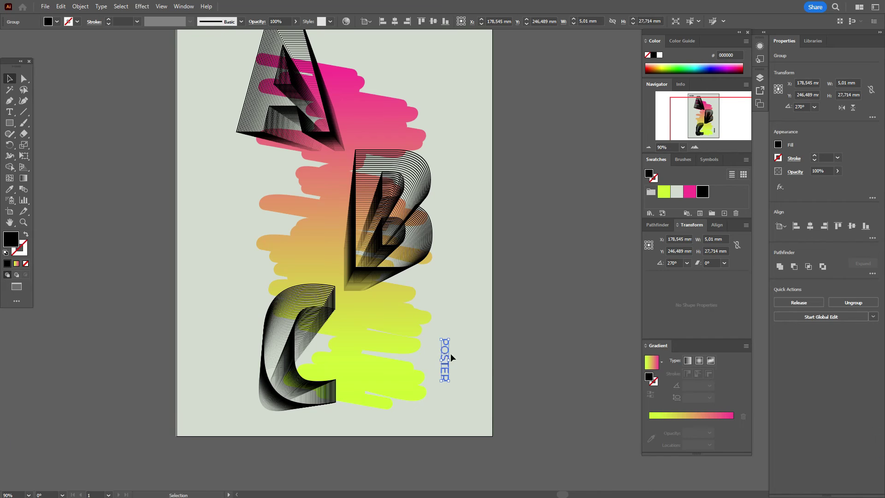
left_click_drag(447, 354, 478, 401)
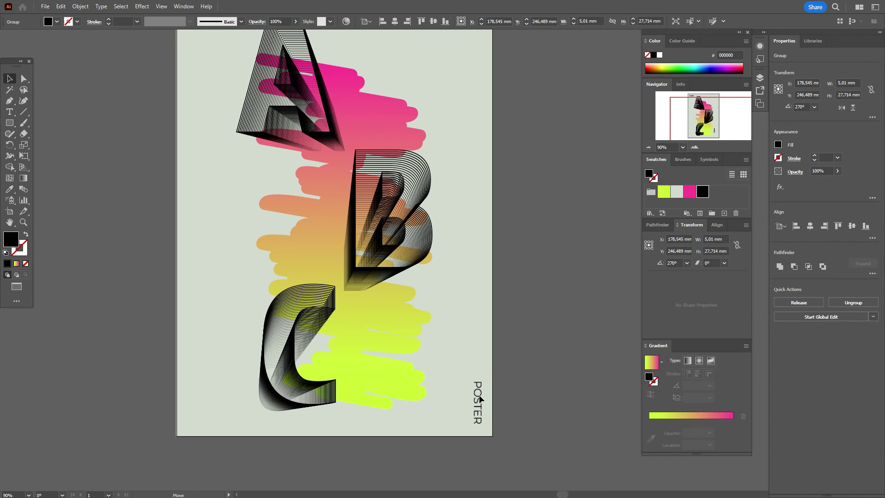
left_click(547, 384)
scroll(548, 383, "up", 2)
scroll(549, 383, "up", 2)
scroll(548, 383, "down", 3)
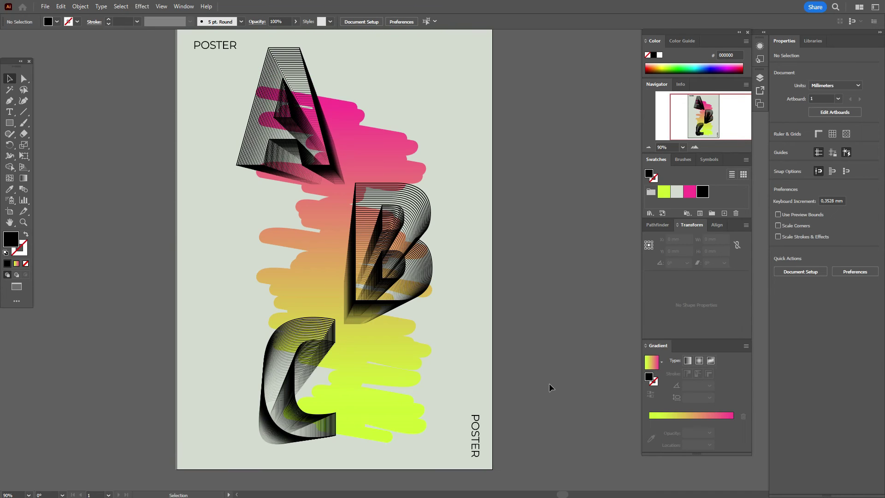
Draw a small square at the lower left and a small circle near the top-right corner.
left_click(10, 123)
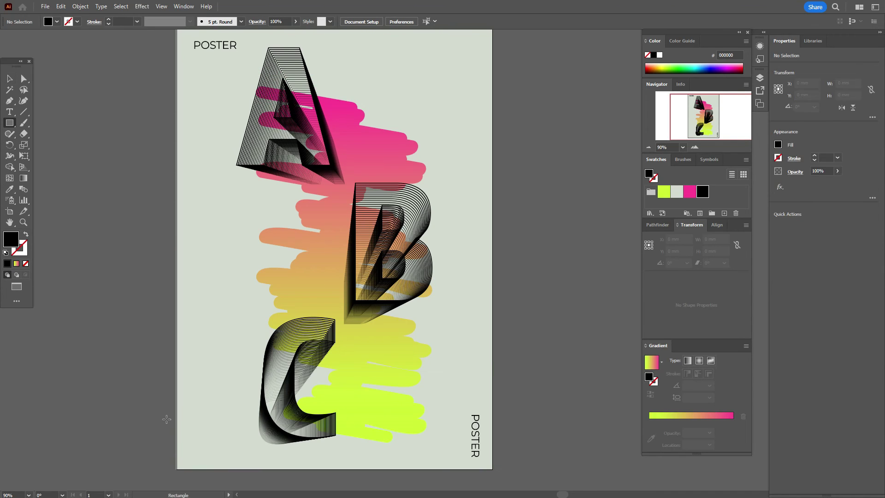
left_click_drag(186, 453, 192, 458)
left_click_drag(9, 127, 44, 147)
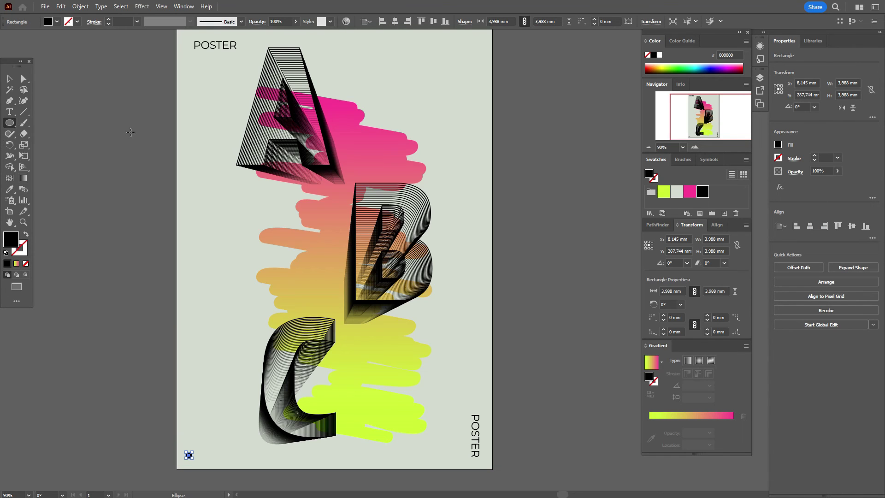
left_click(473, 48)
Apply Pucker & Bloat at -65% to turn the circle into a four-pointed star.
left_click(142, 7)
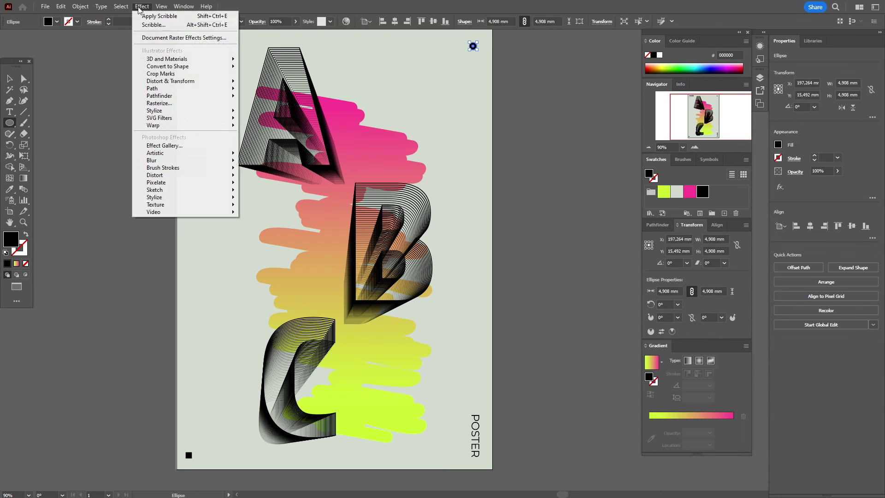
mouse_move(202, 110)
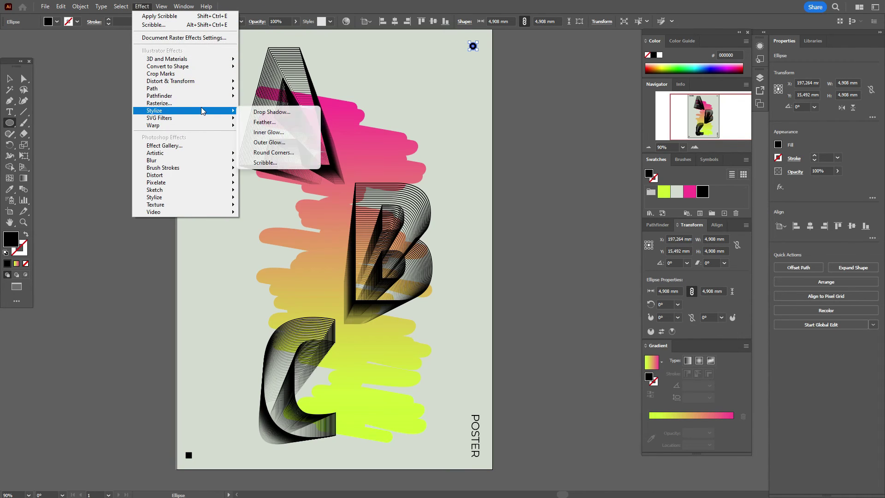
mouse_move(206, 82)
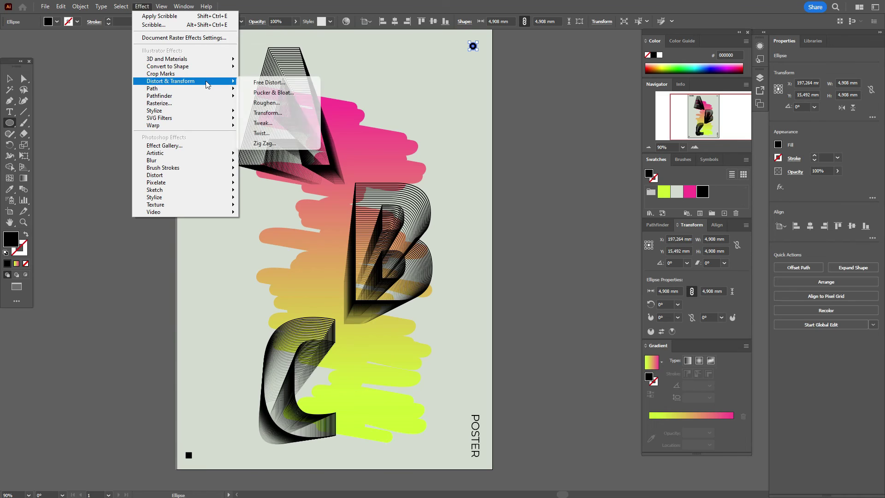
left_click(269, 93)
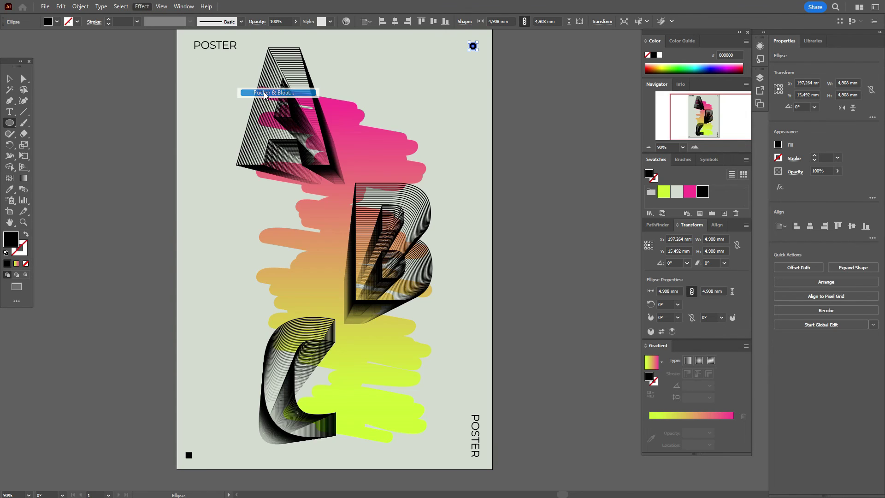
left_click_drag(382, 124, 373, 125)
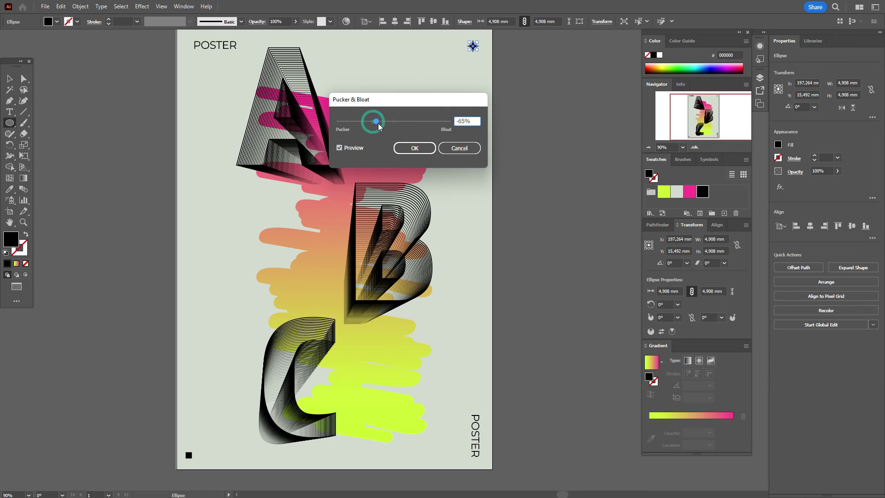
left_click(414, 147)
Expand the star's appearance into a plain path and deselect it.
left_click(80, 6)
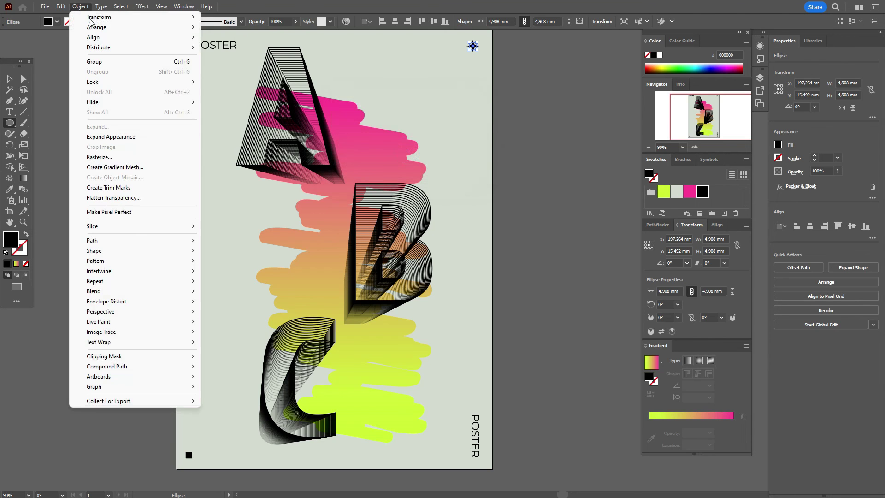
left_click(119, 139)
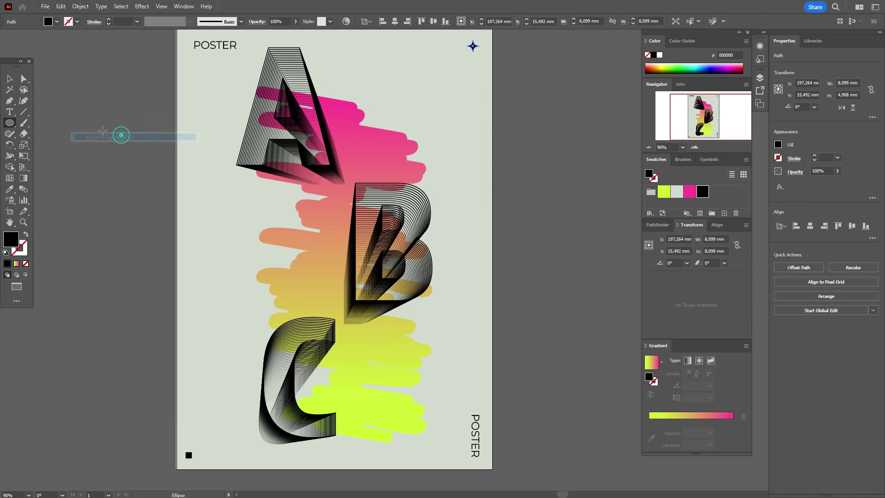
left_click(78, 96, "ctrl")
left_click(9, 222)
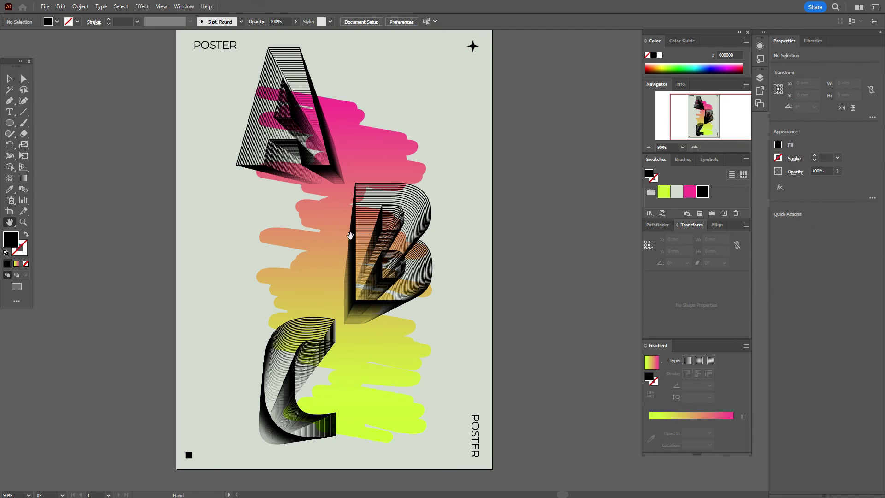
left_click_drag(351, 236, 367, 255)
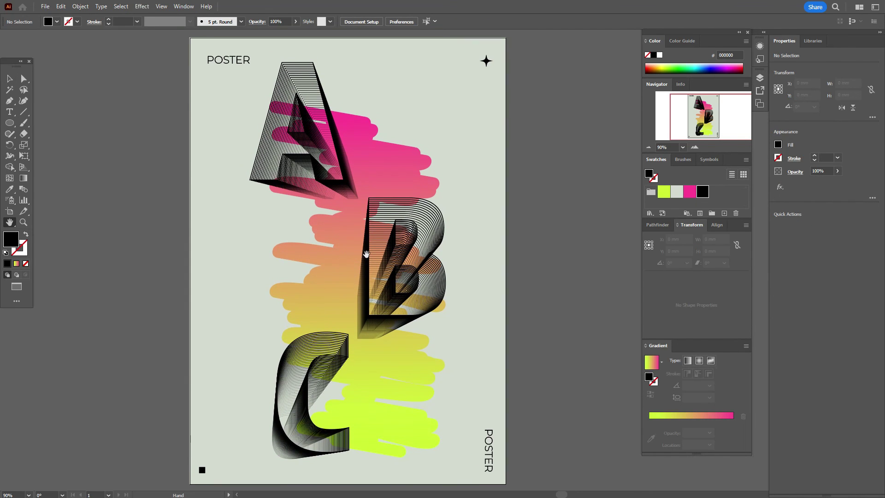